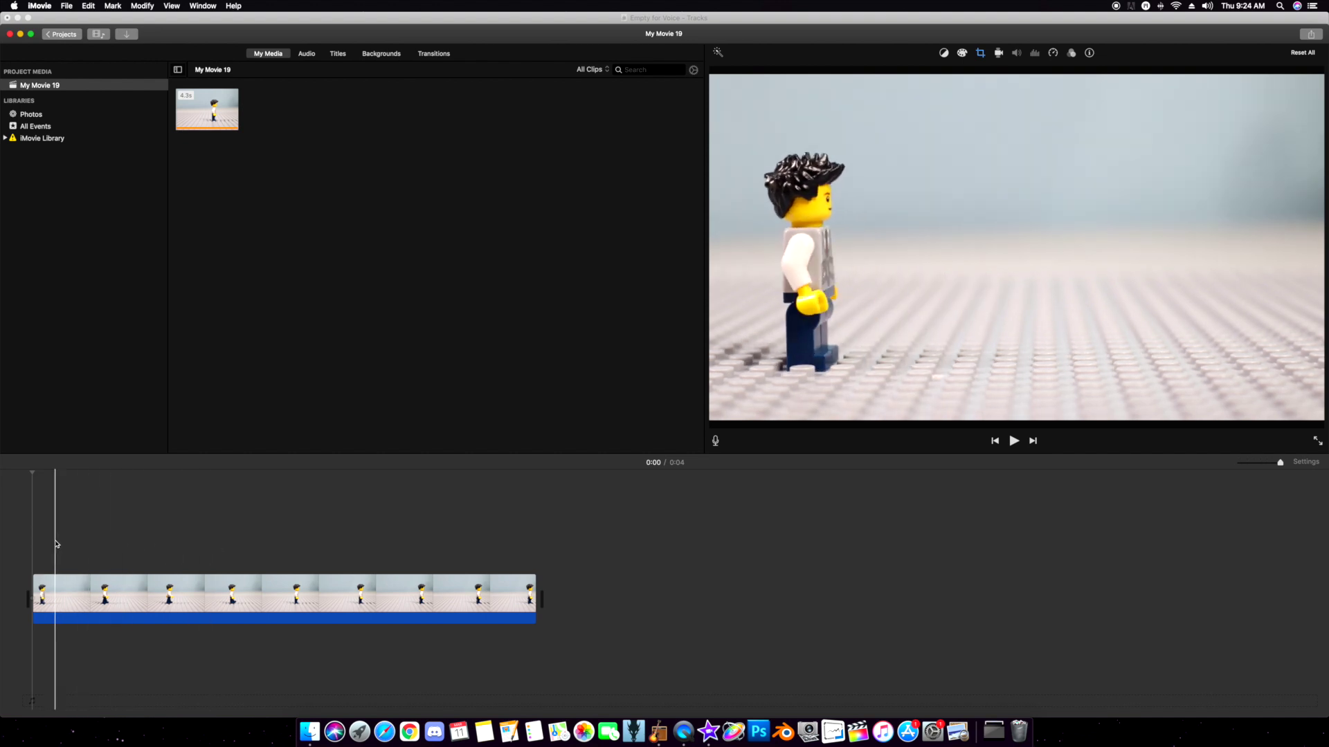
Step: Play the walk clip once, then return the playhead to the clip's start
key("space")
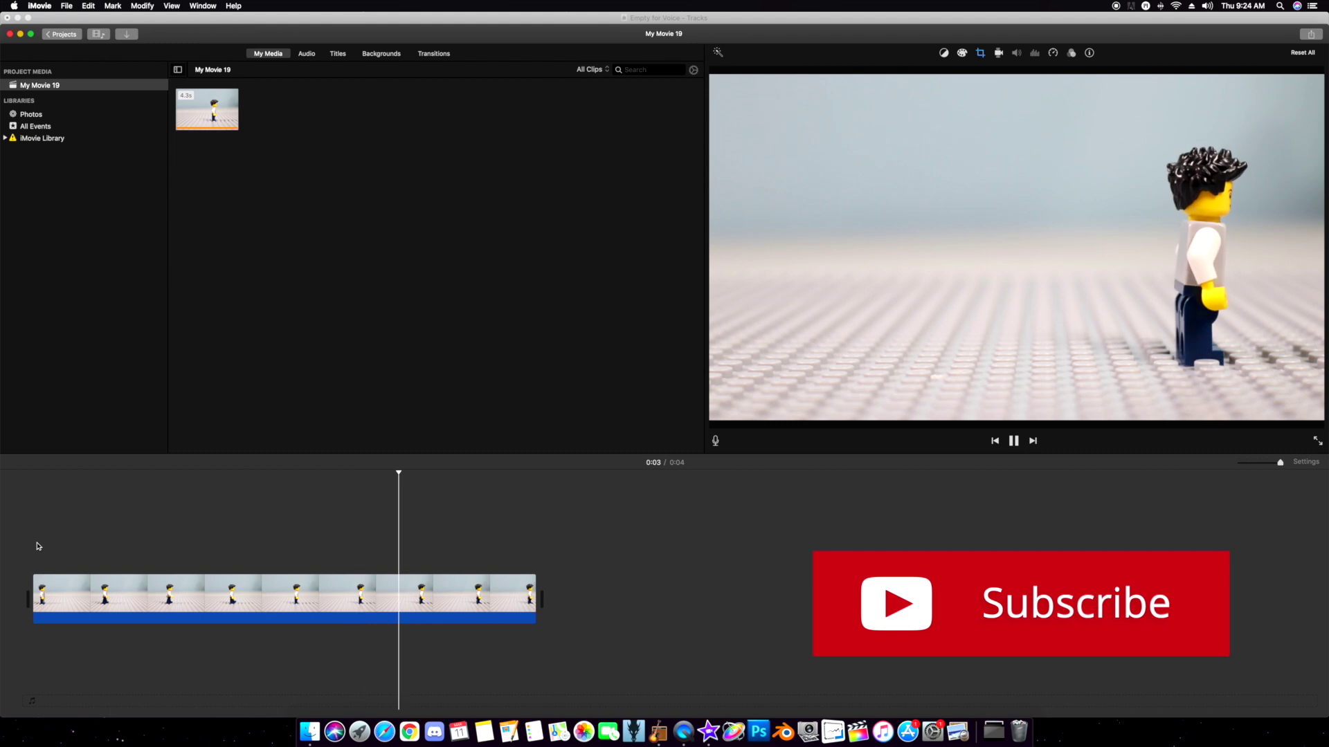
key("space")
left_click(32, 474)
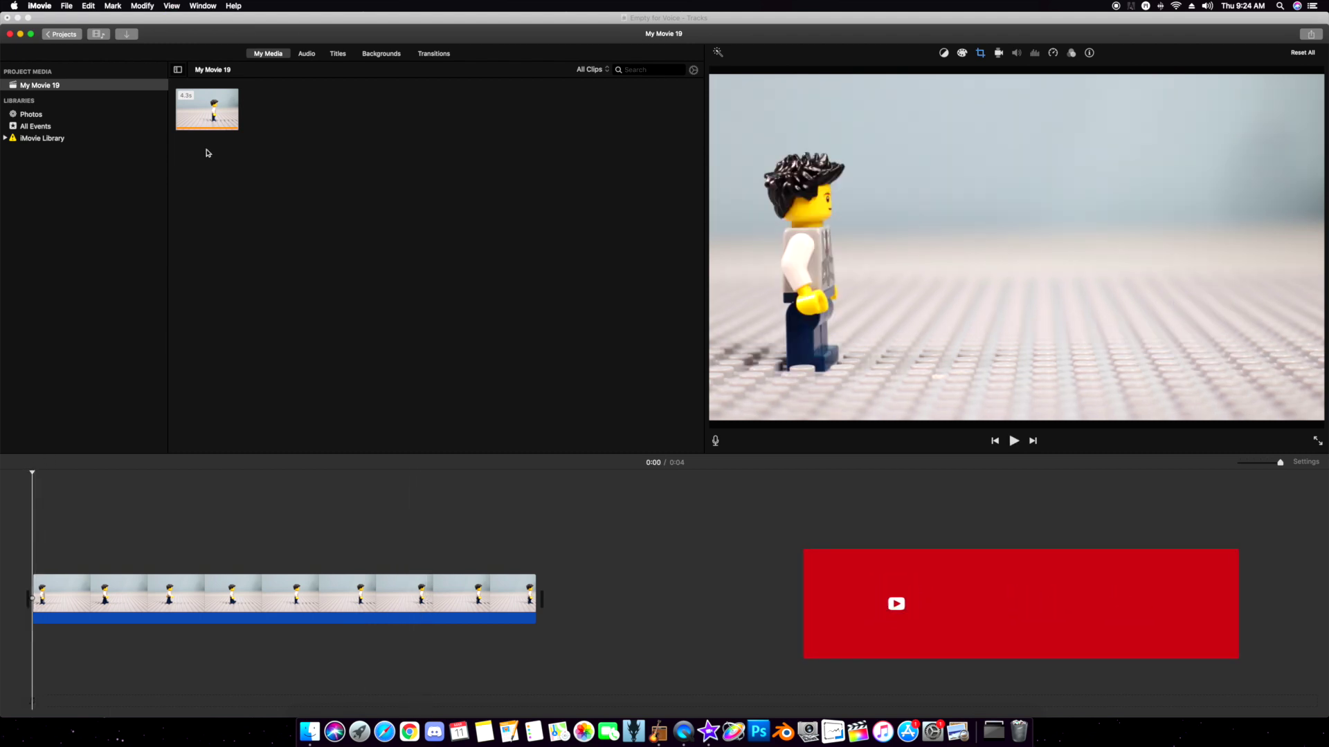
Step: Search sound effects for 'footsteps', preview the Hard Concrete Down and Up sounds, then pick Footsteps Hard Concrete Down
left_click(306, 54)
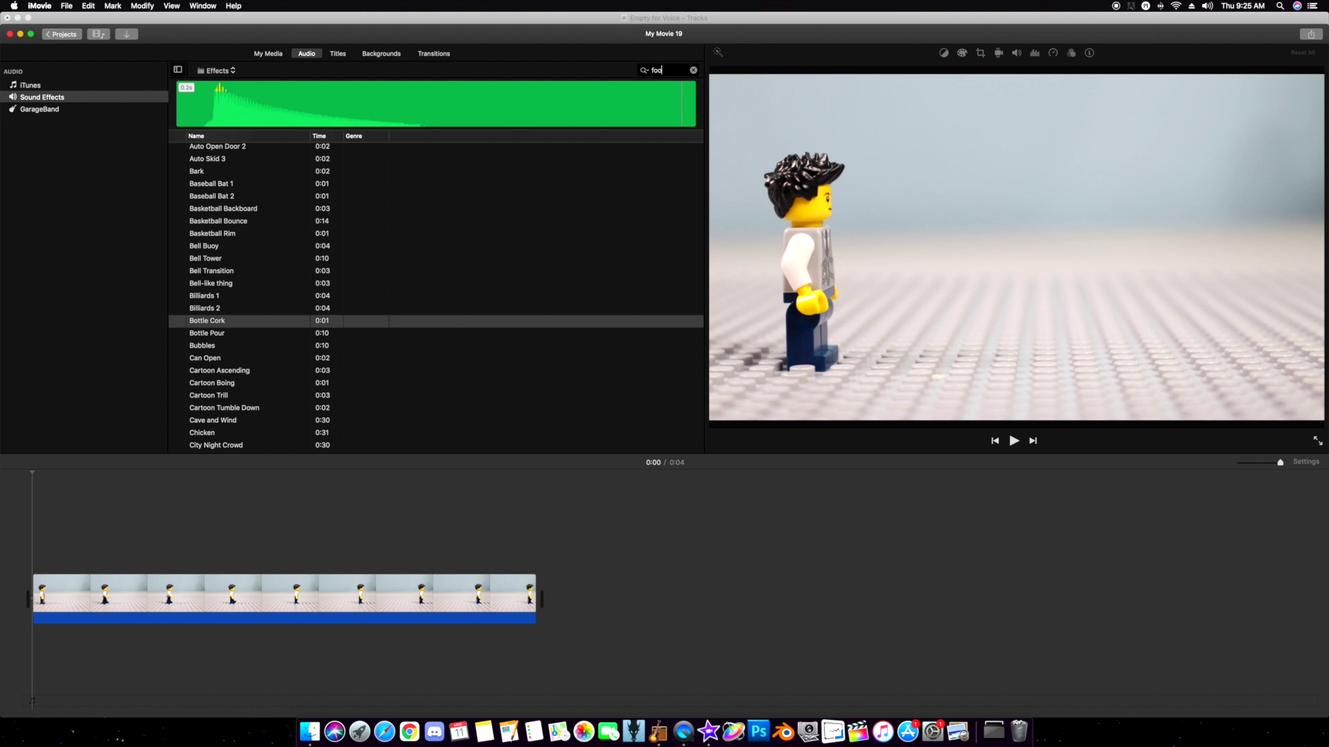
type("tstepsw")
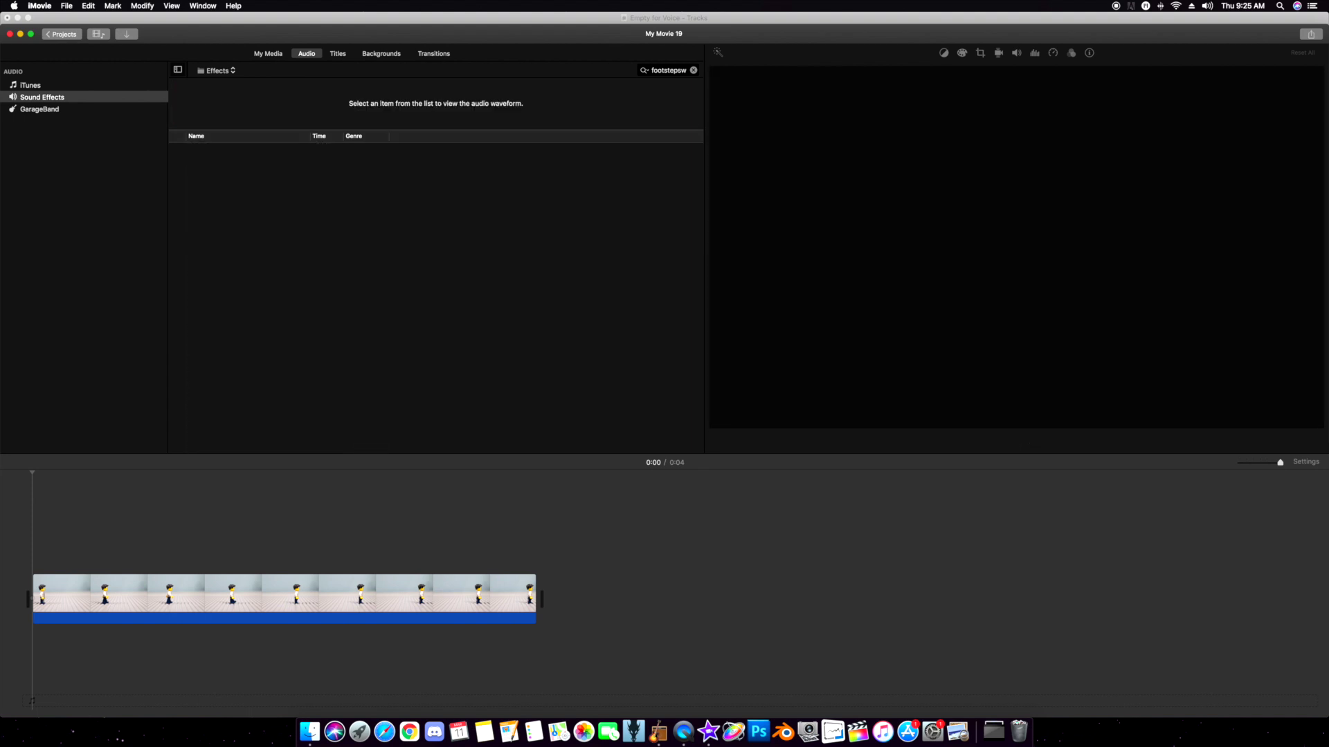
key("BackSpace")
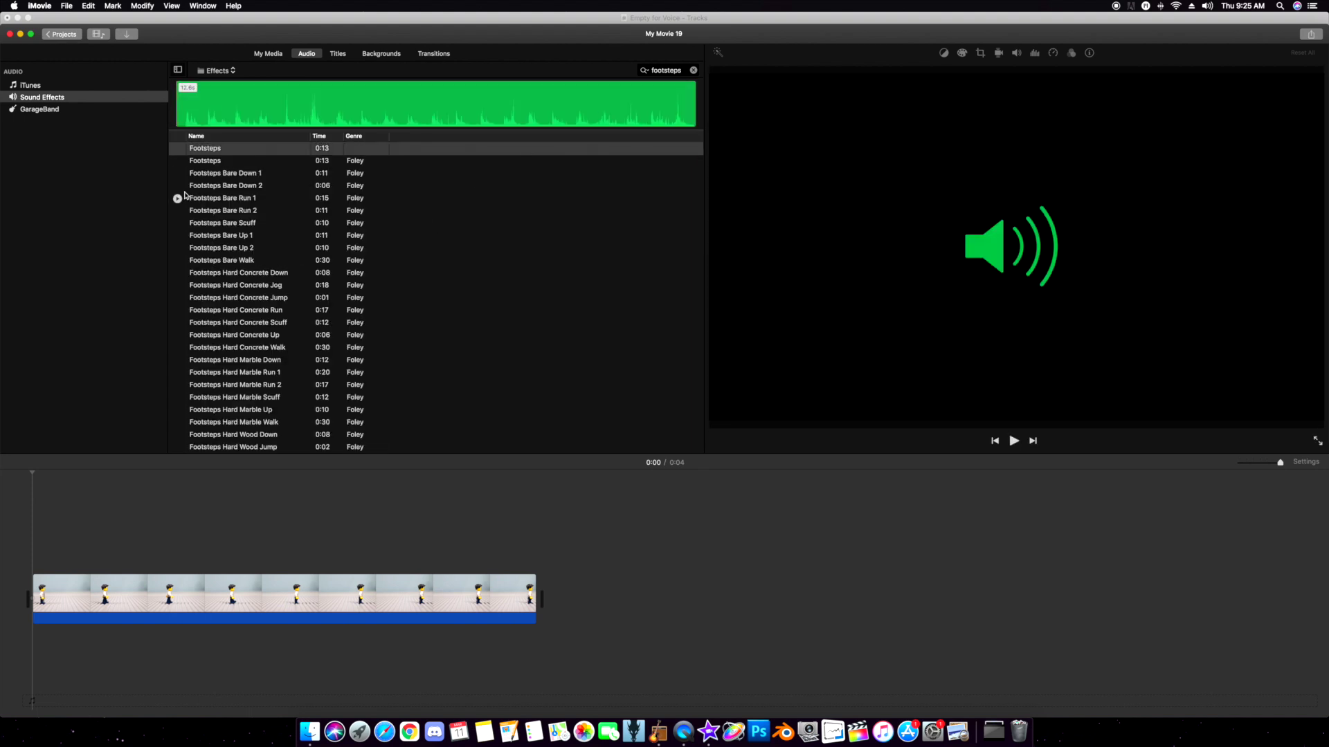
left_click(177, 274)
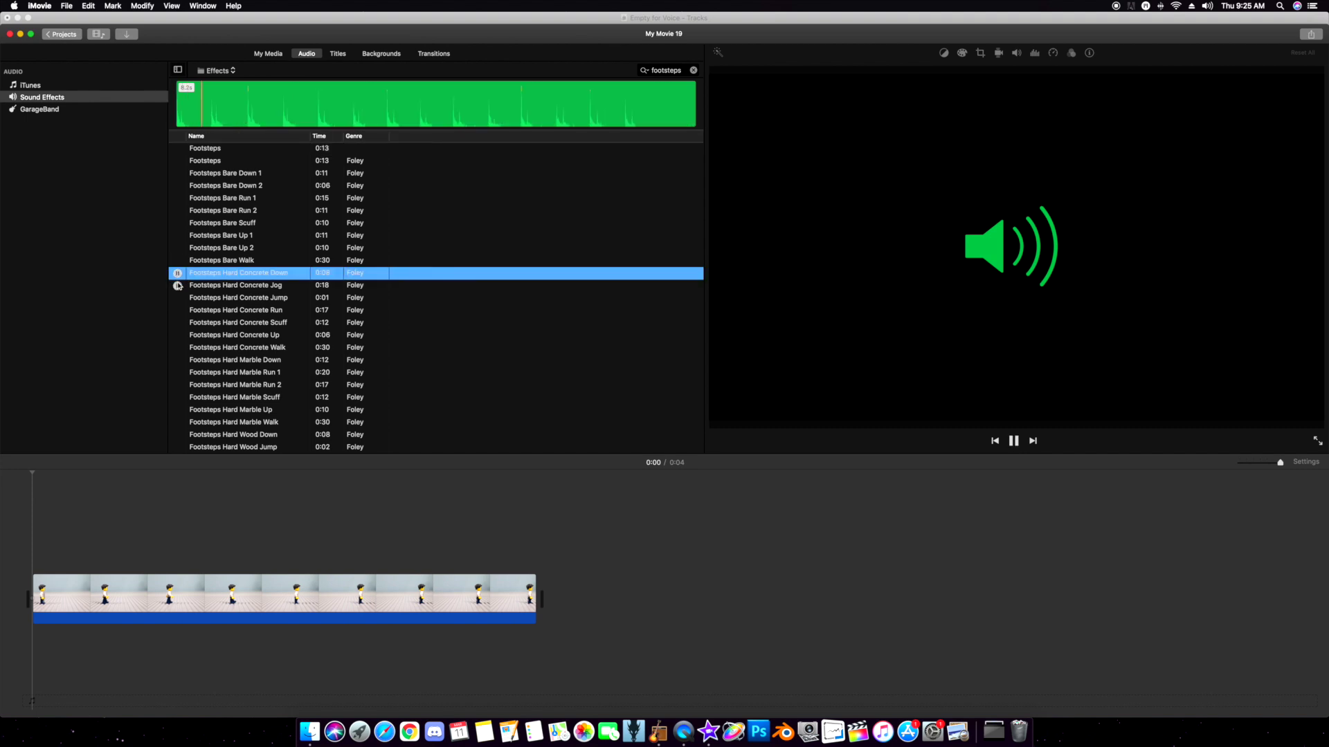
left_click(178, 335)
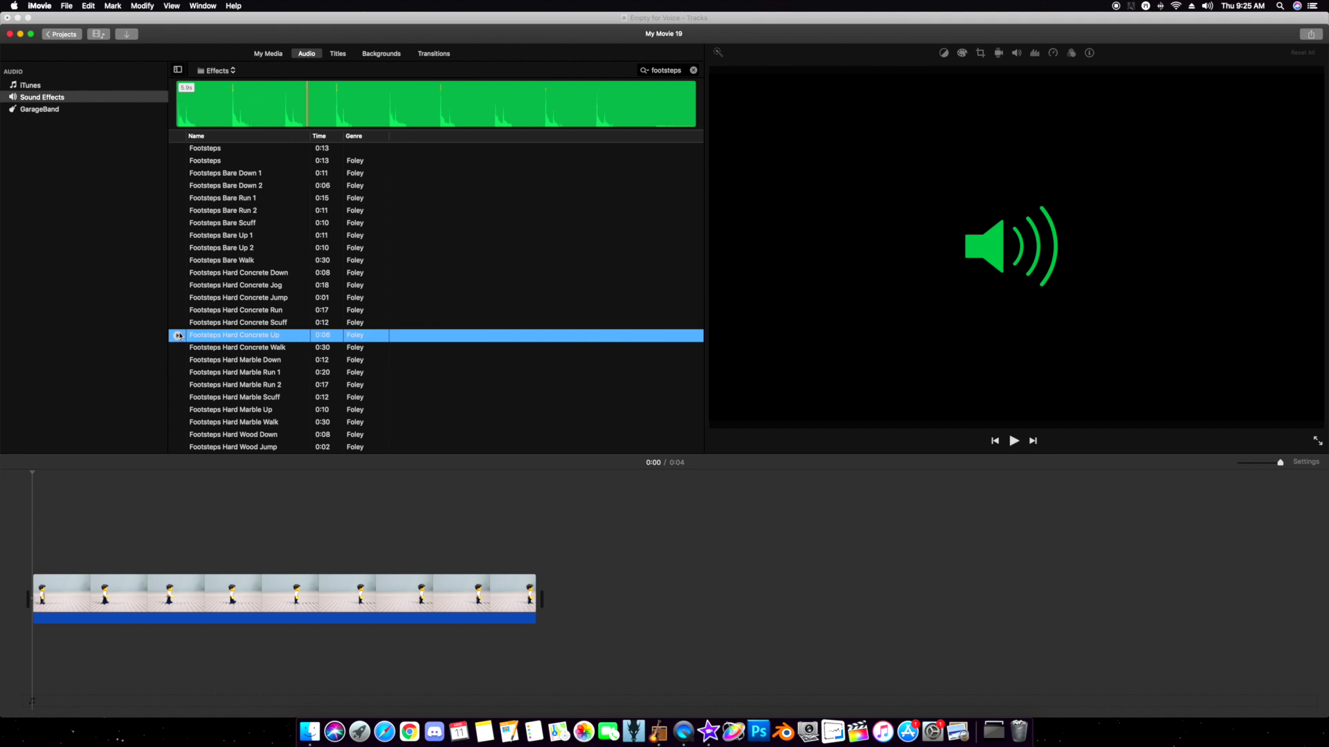
scroll(178, 337, "down", 1)
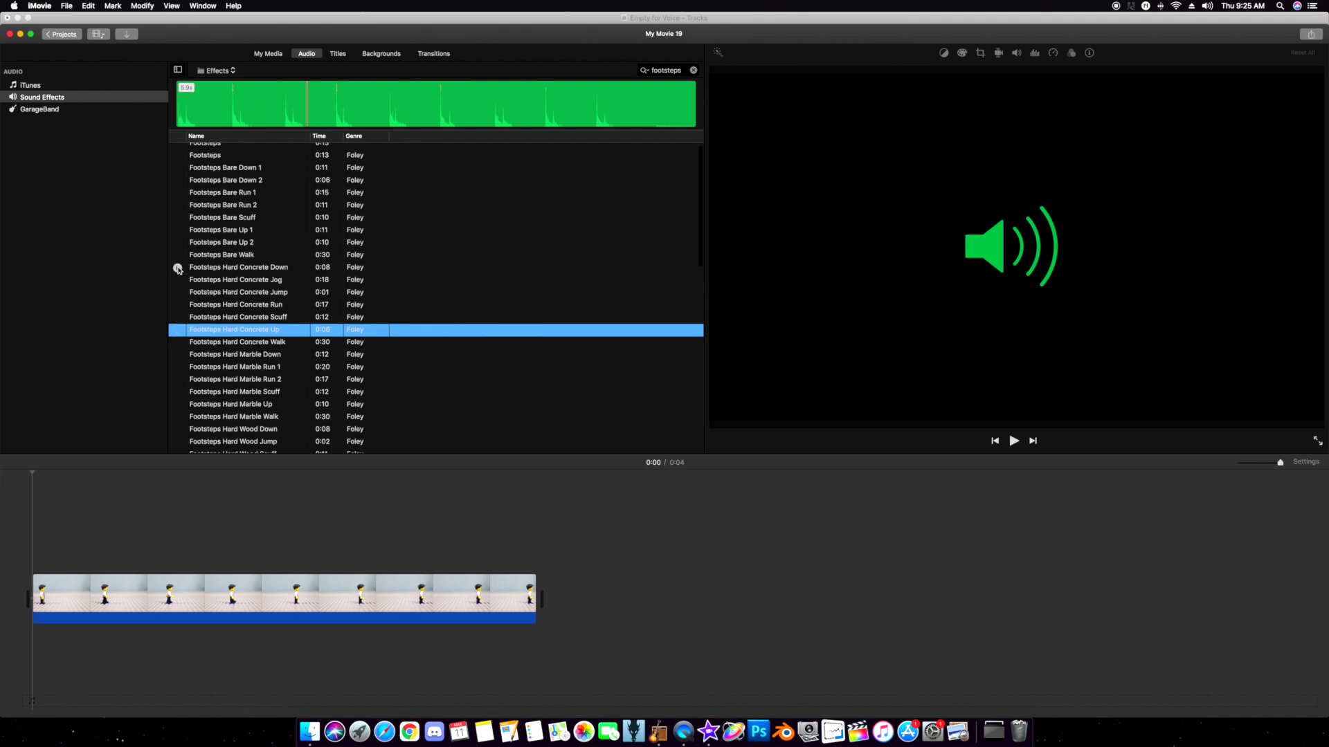
left_click(206, 269)
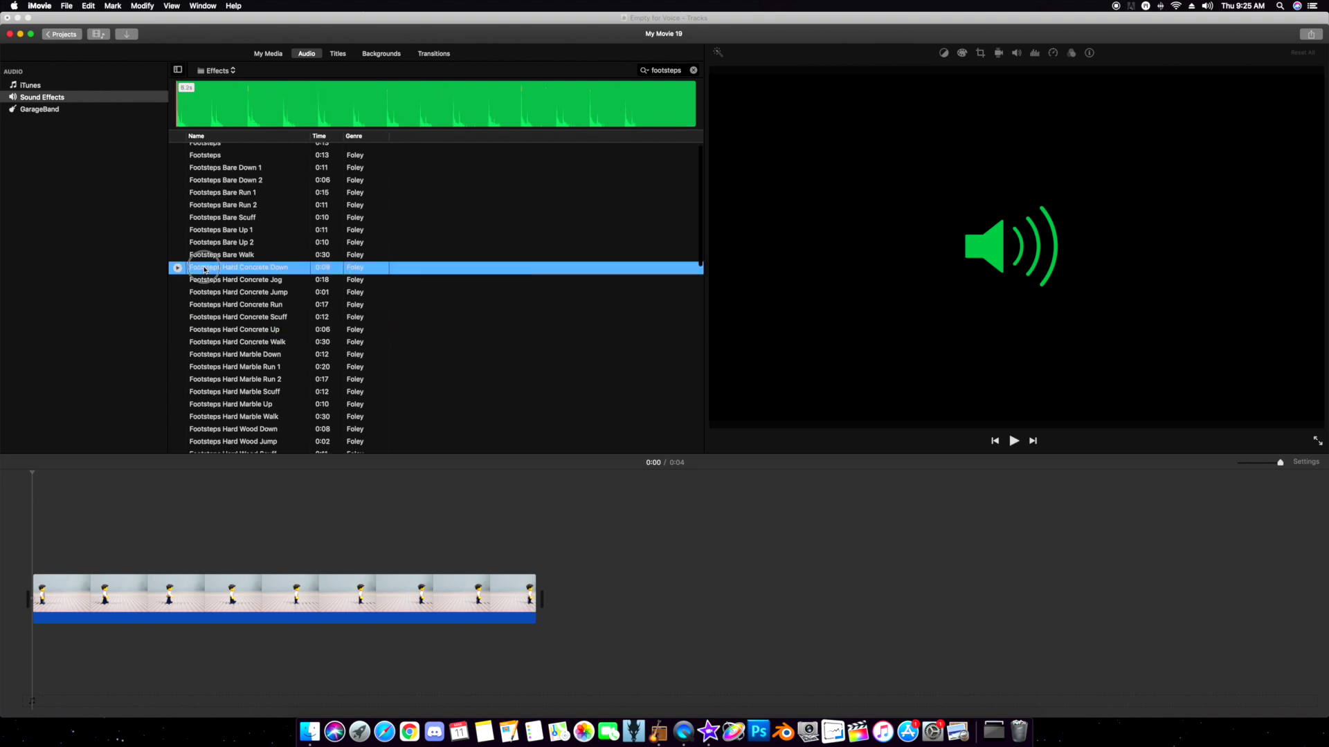
Step: Place Footsteps Hard Concrete Down under the walk clip and trim it to one brief footstep
left_click_drag(97, 627, 98, 628)
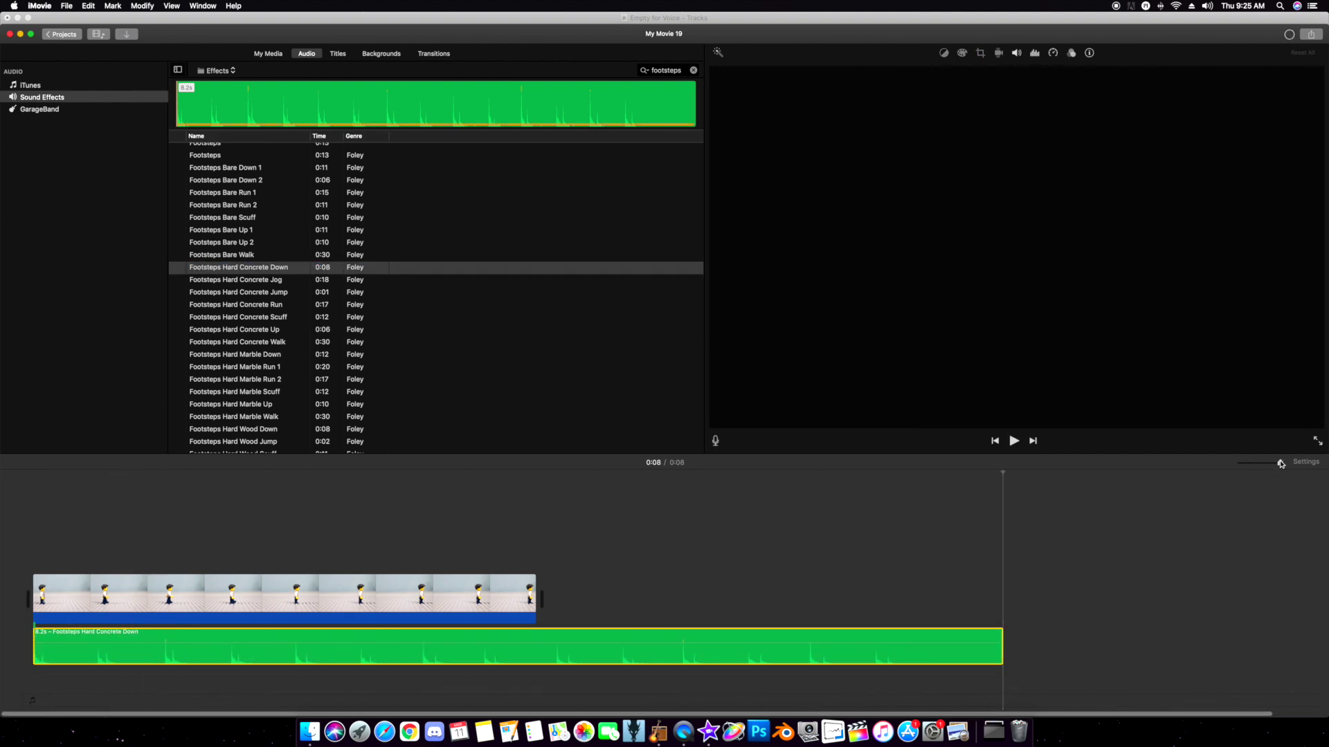
left_click_drag(1281, 463, 1283, 464)
scroll(133, 632, "left", 7)
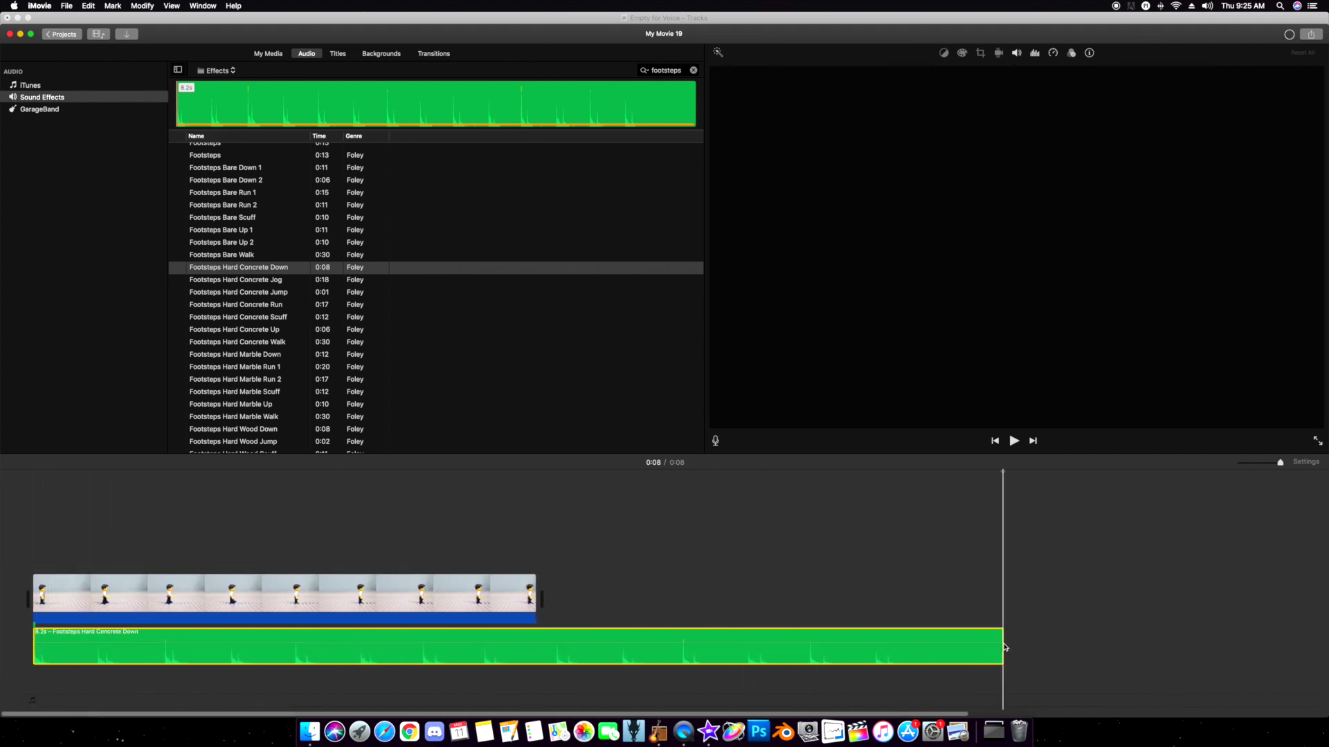
left_click_drag(1002, 652, 64, 663)
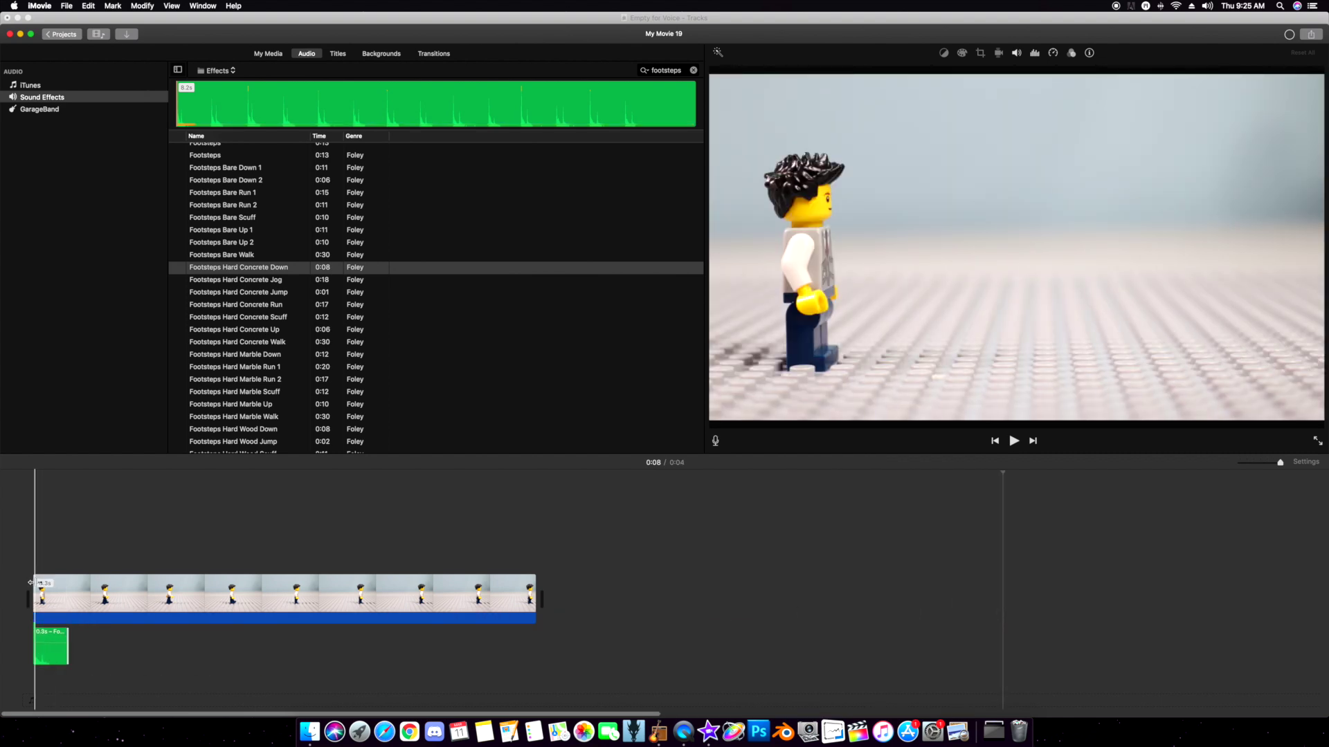
key("space")
Step: Copy the footstep snippet and slide it right onto the minifigure's first footfall, then play to check
right_click(45, 635)
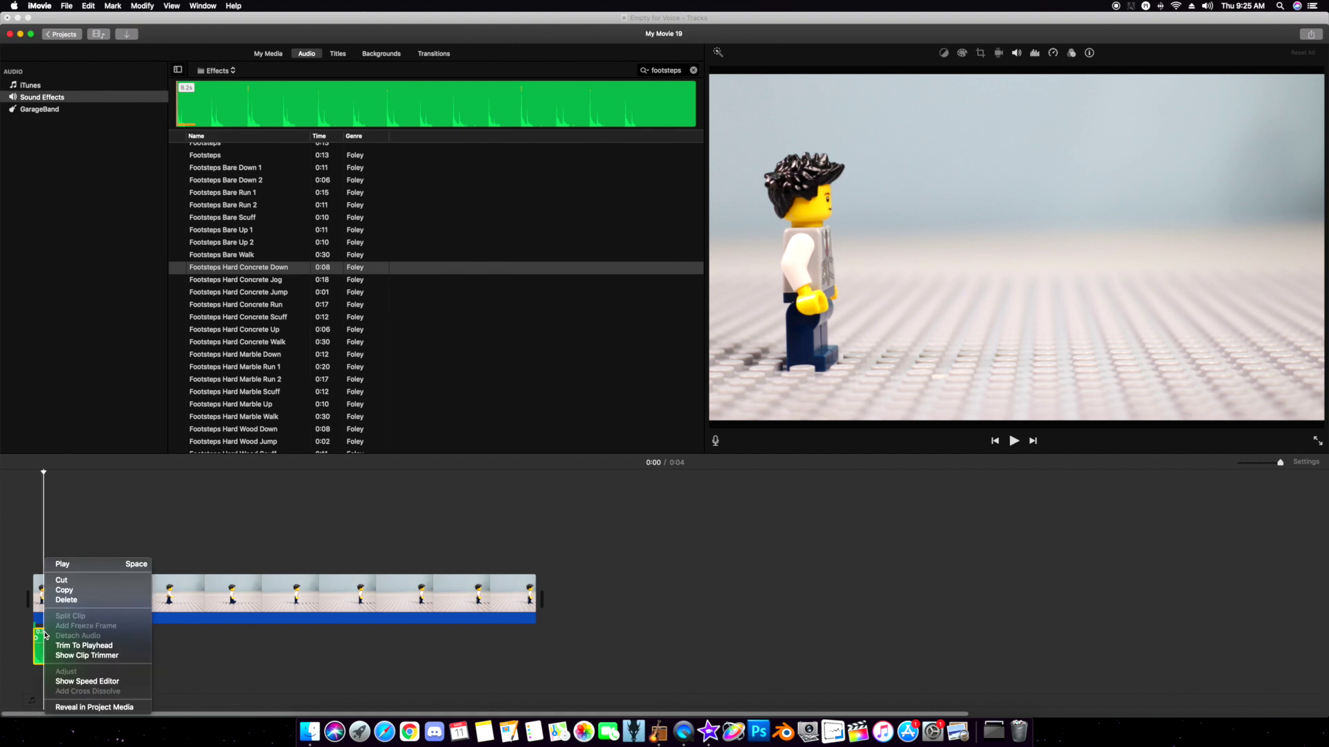
left_click(64, 592)
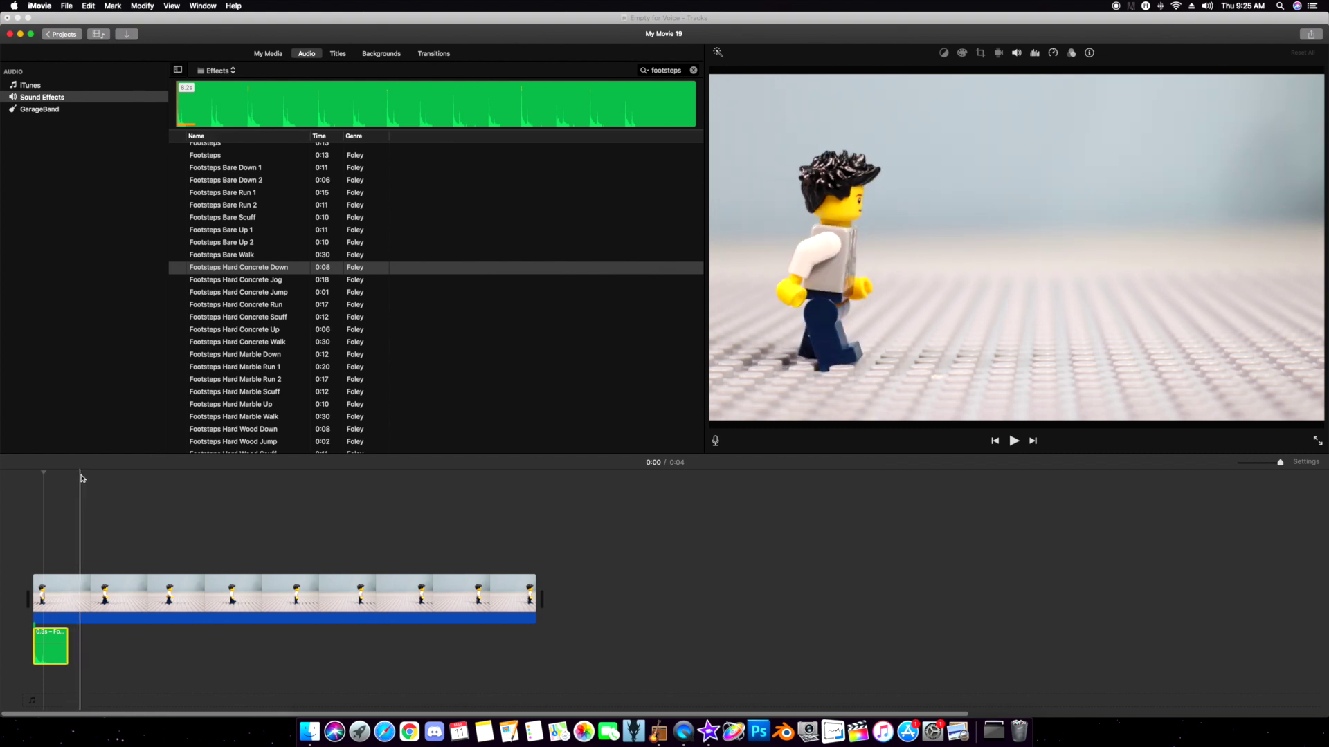
left_click(89, 530)
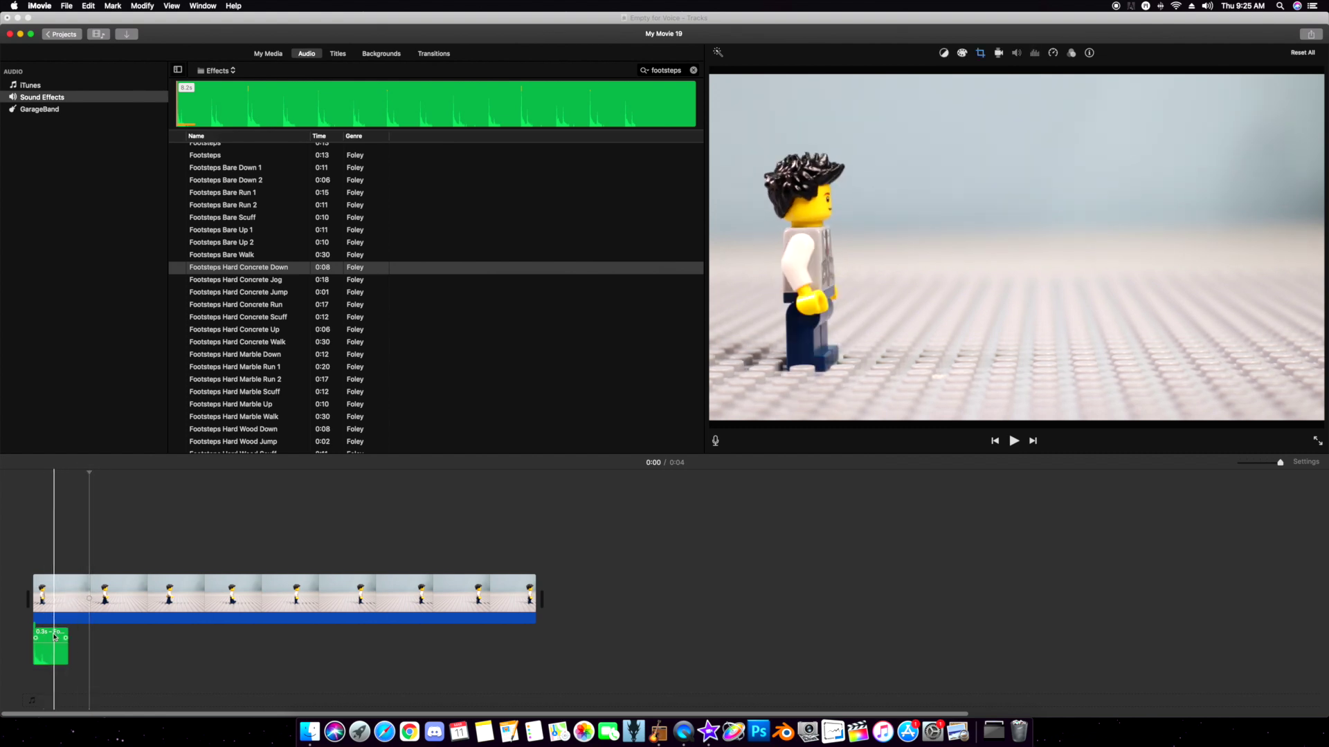
left_click_drag(61, 635, 109, 636)
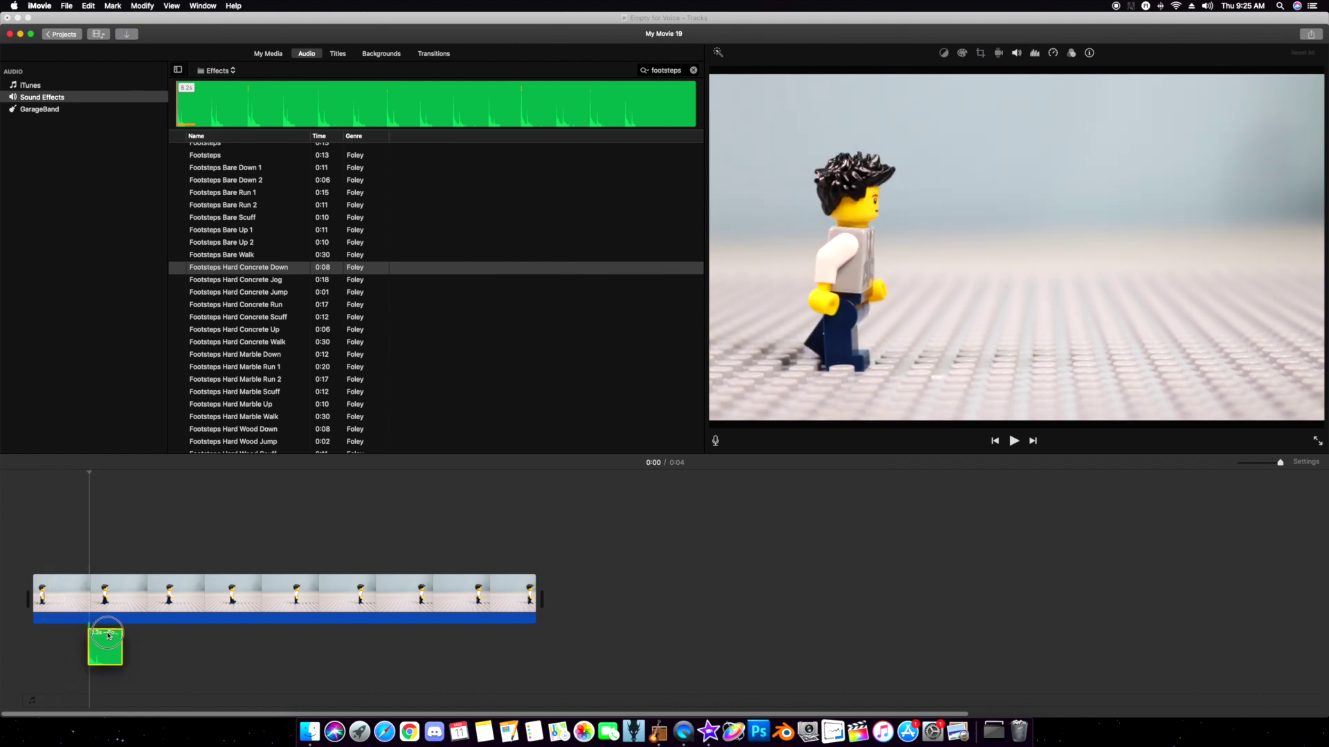
key("space")
key("space")
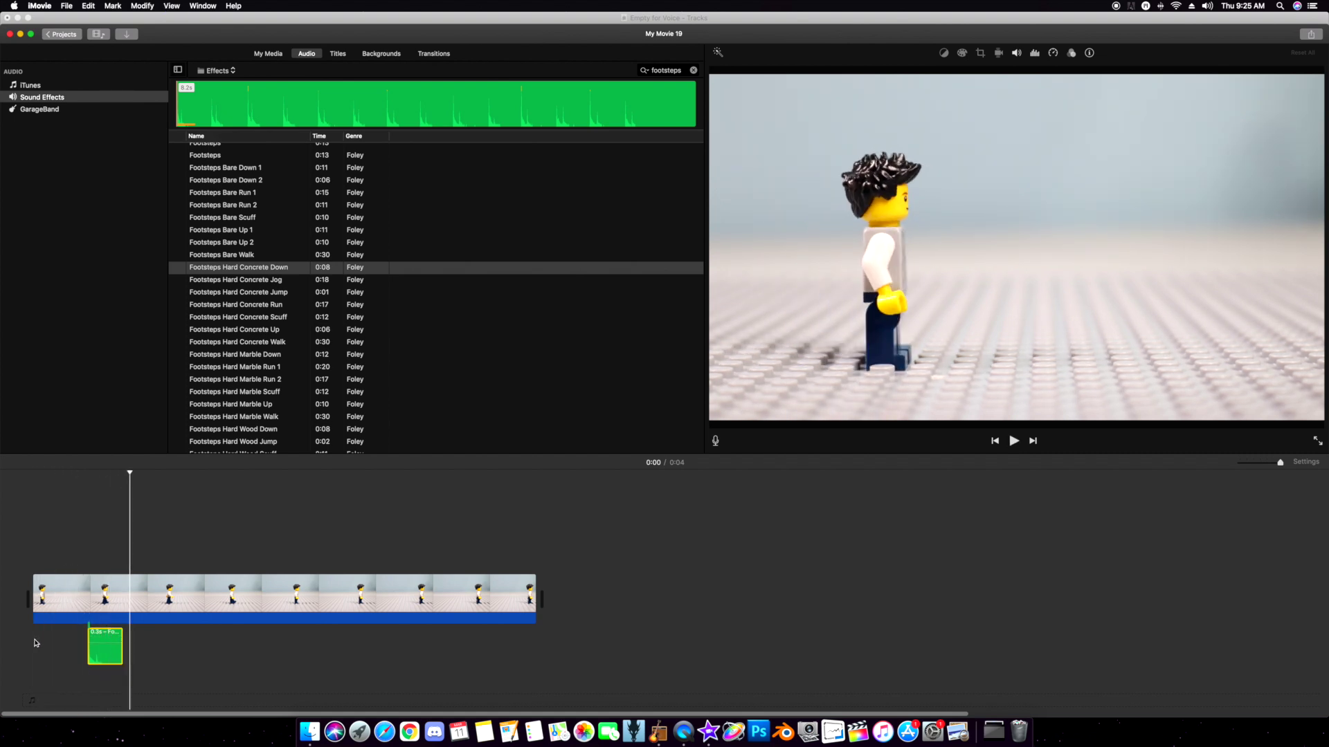
Step: Paste a copy of the footstep snippet at the next footfall and play to check its timing
left_click(120, 474)
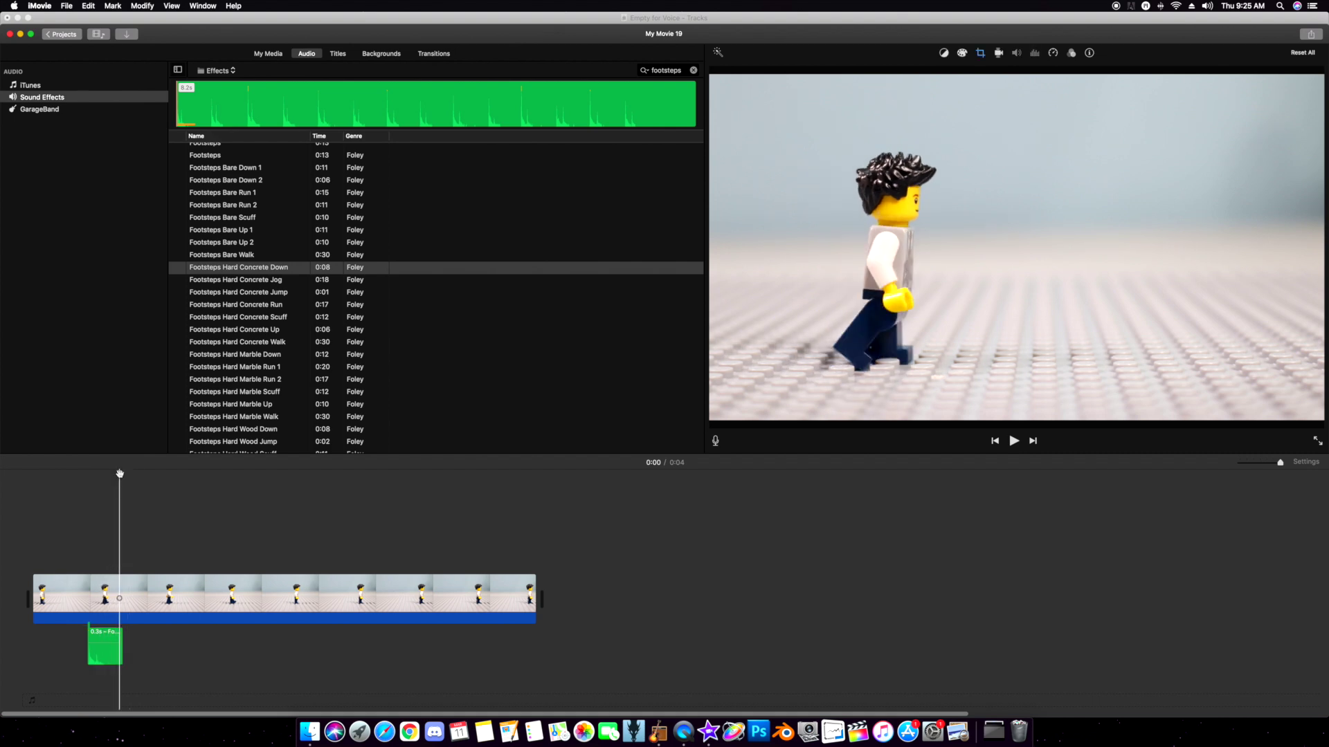
key("super+v")
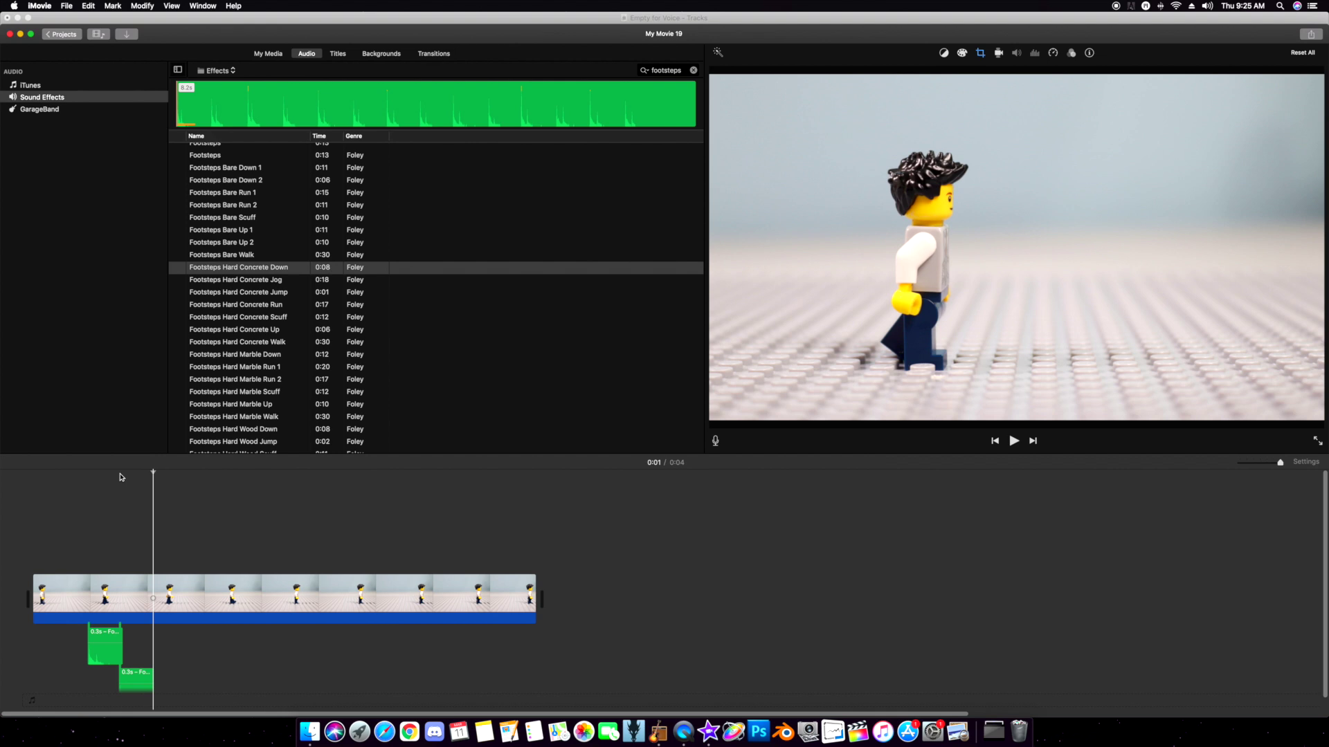
key("space")
key("space")
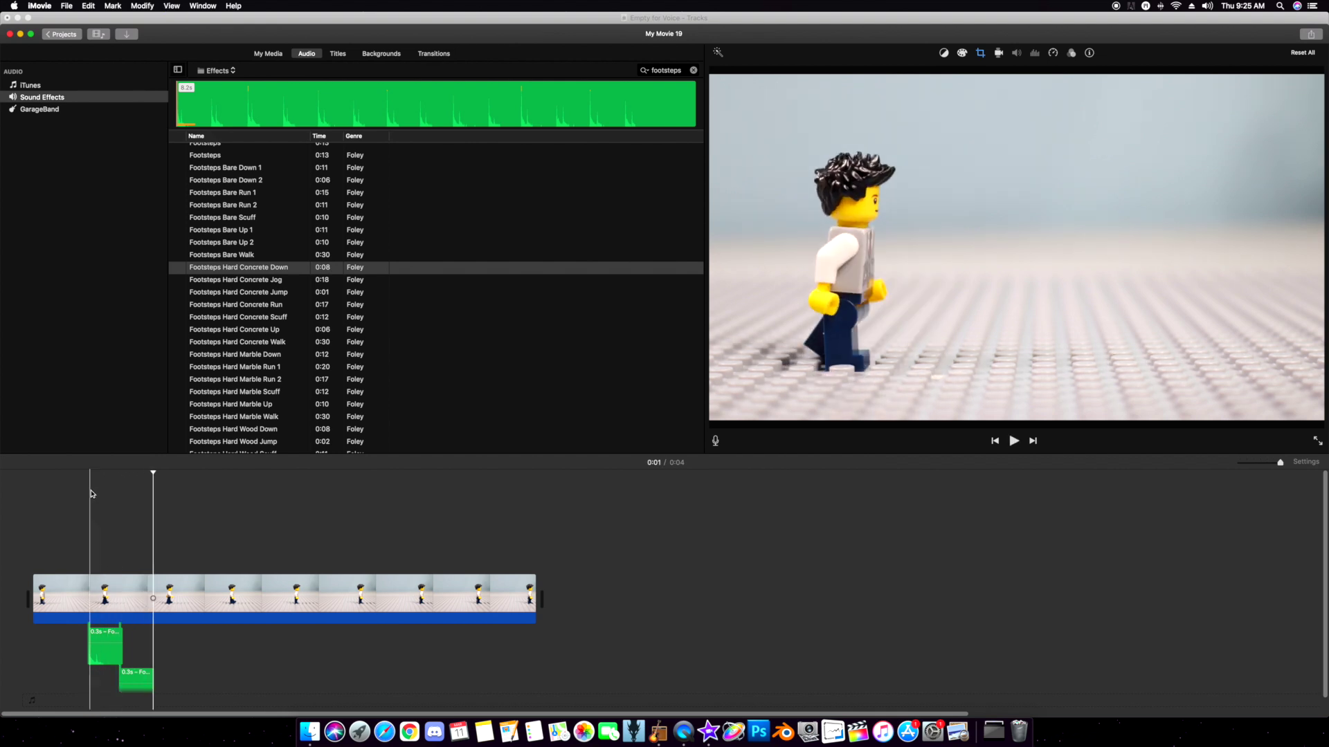
scroll(90, 487, "down", 1)
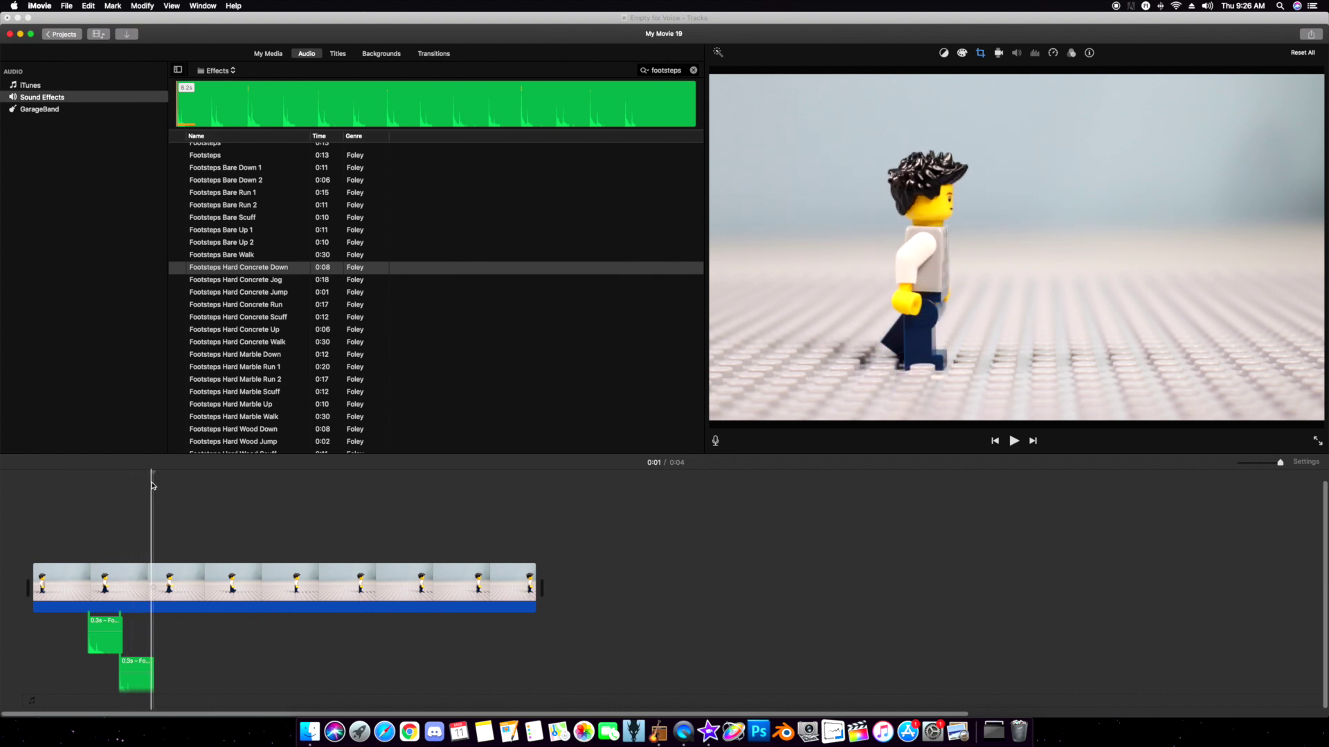
Step: Connect the 0.3-second footstep sound with Q at each of the remaining seven steps
key("q")
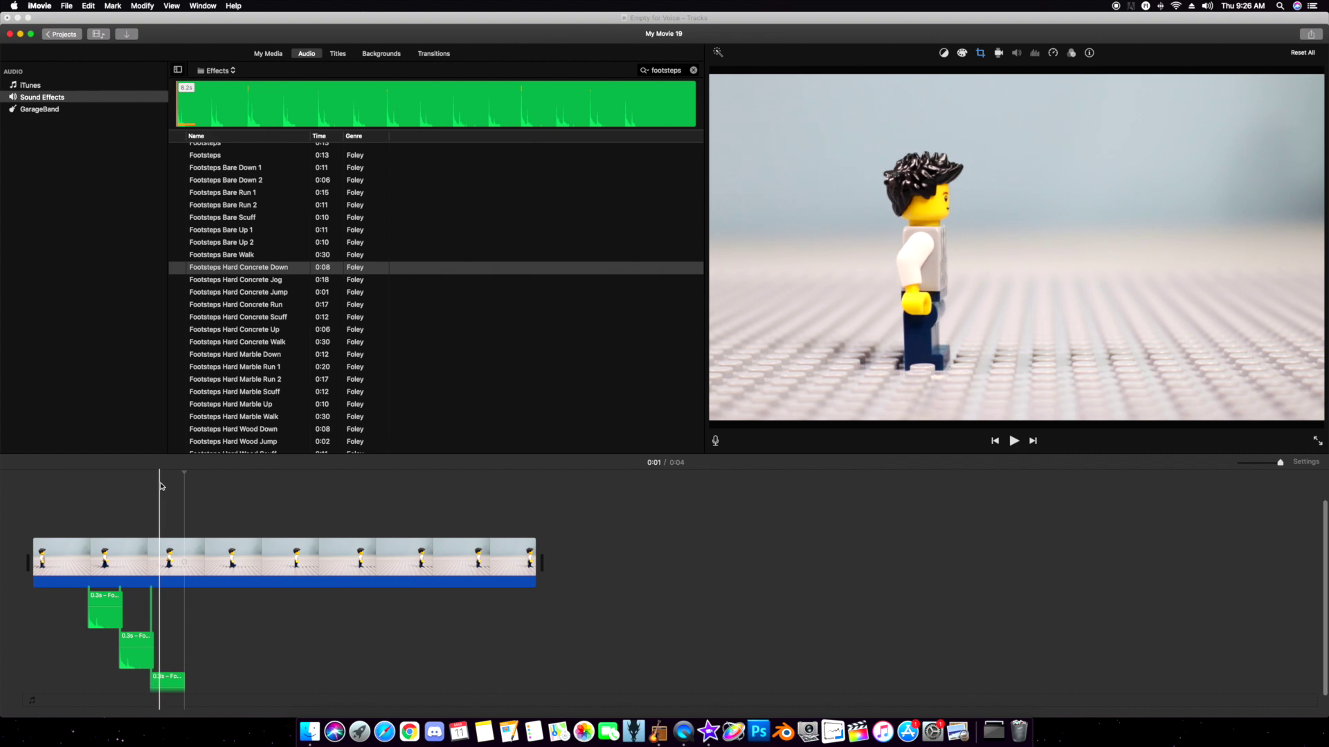
key("q")
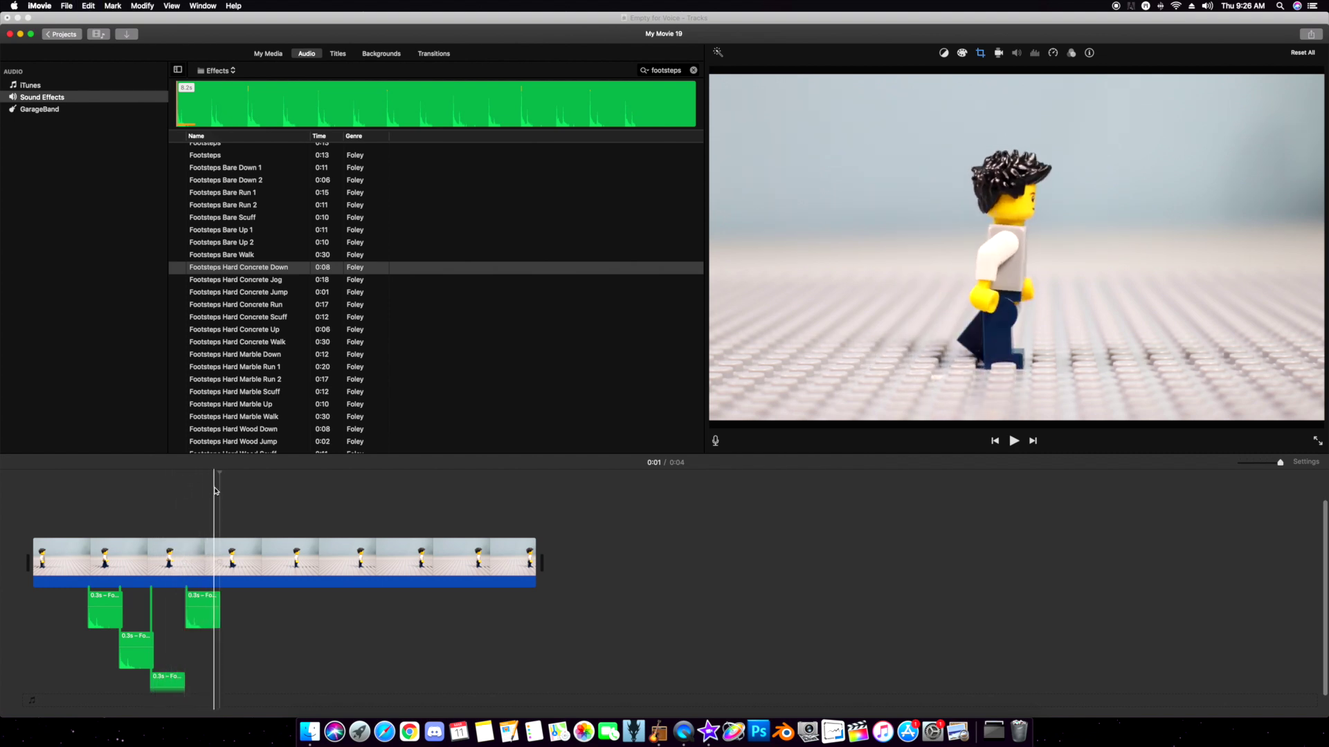
key("q")
key("space")
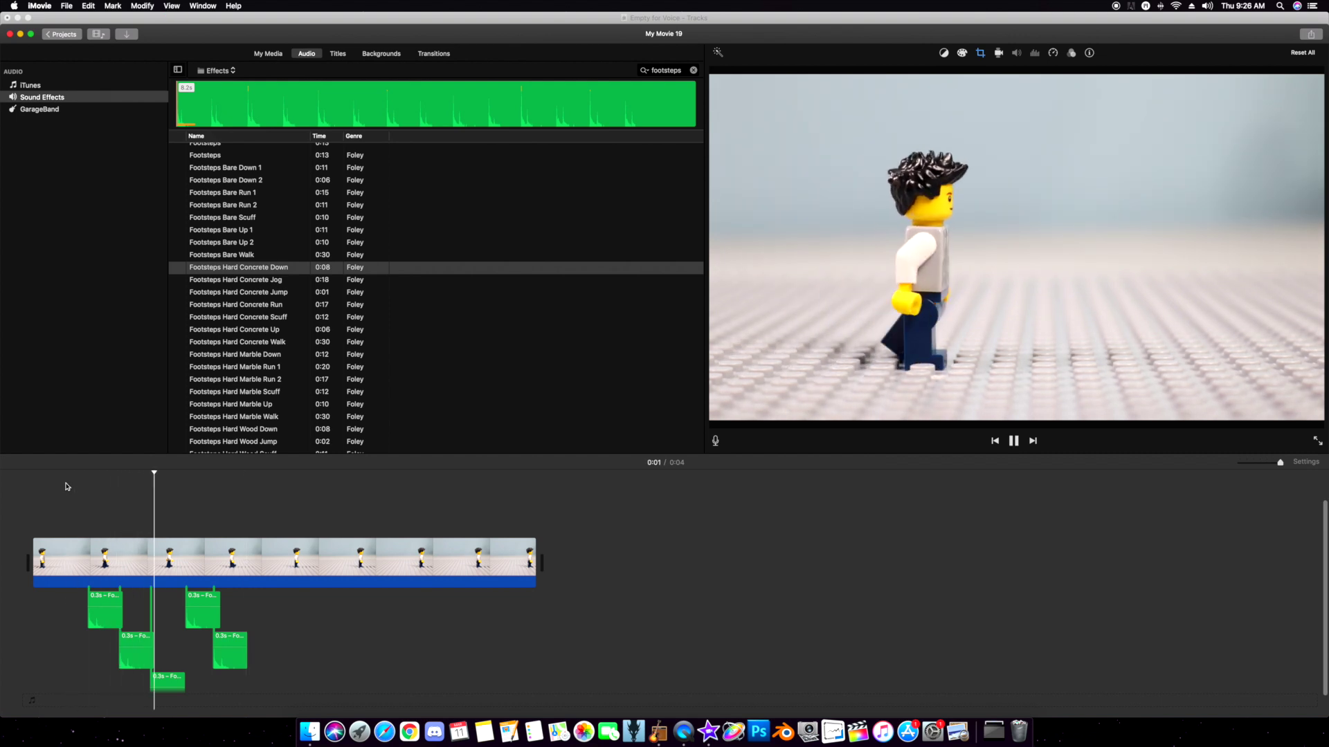
key("space")
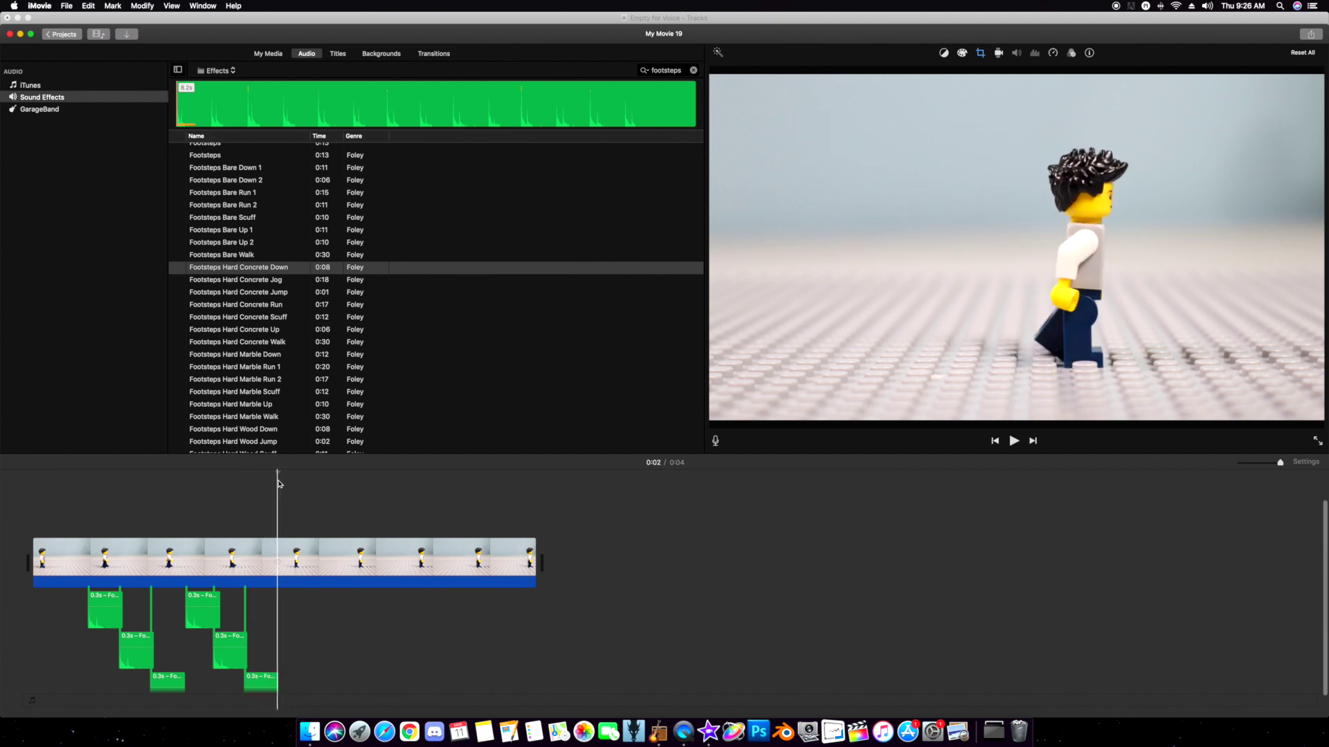
key("q")
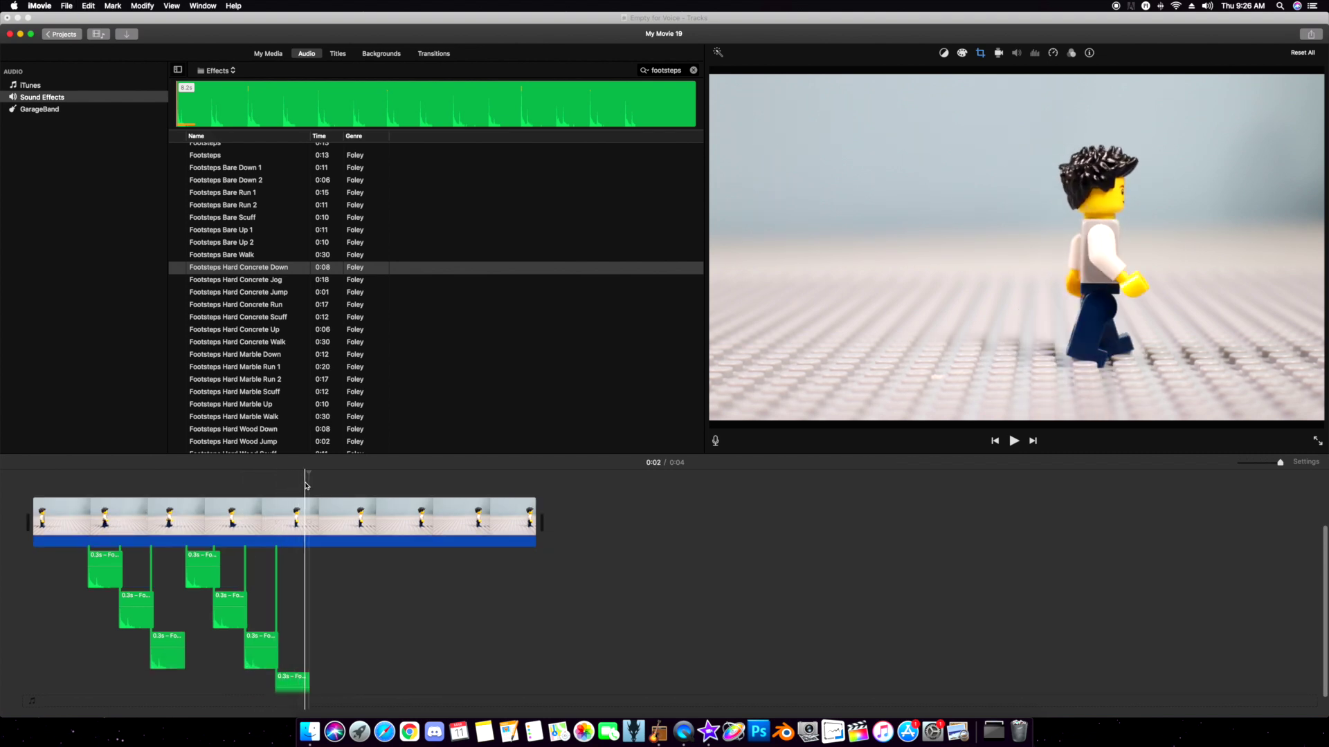
key("q")
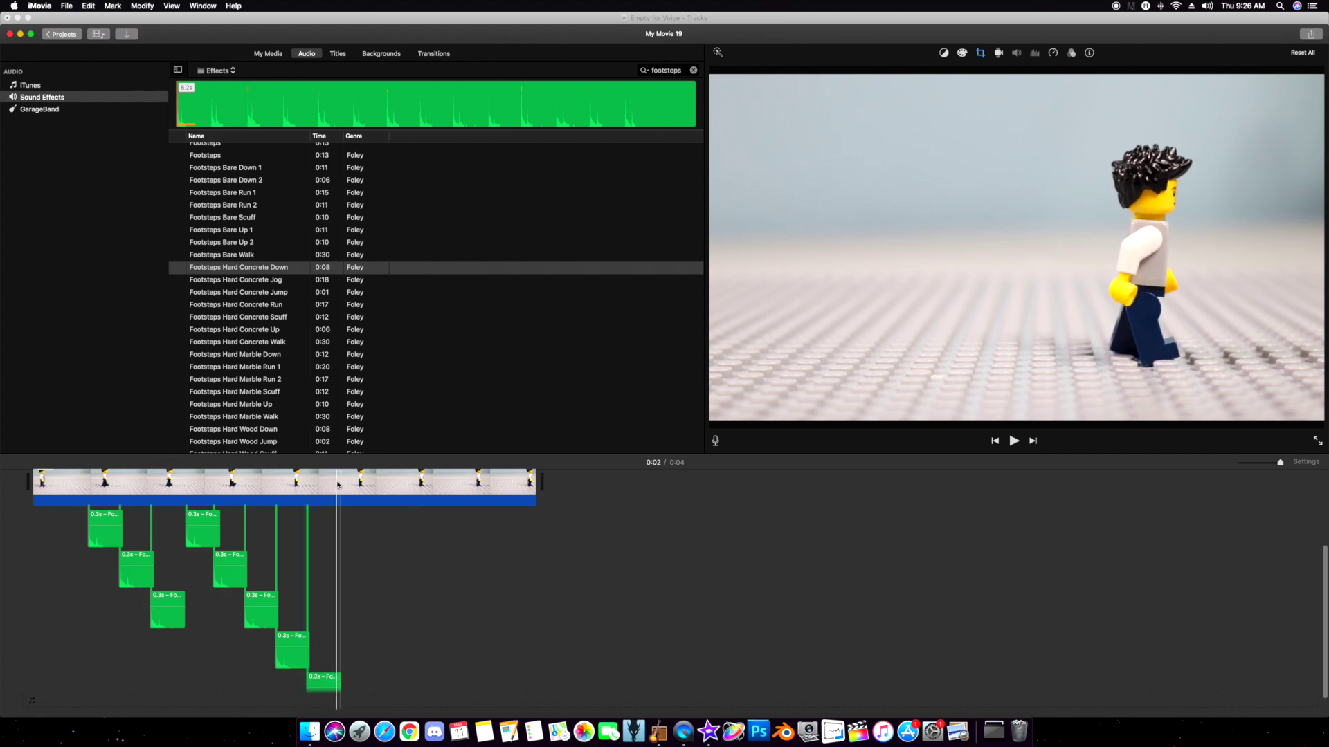
key("q")
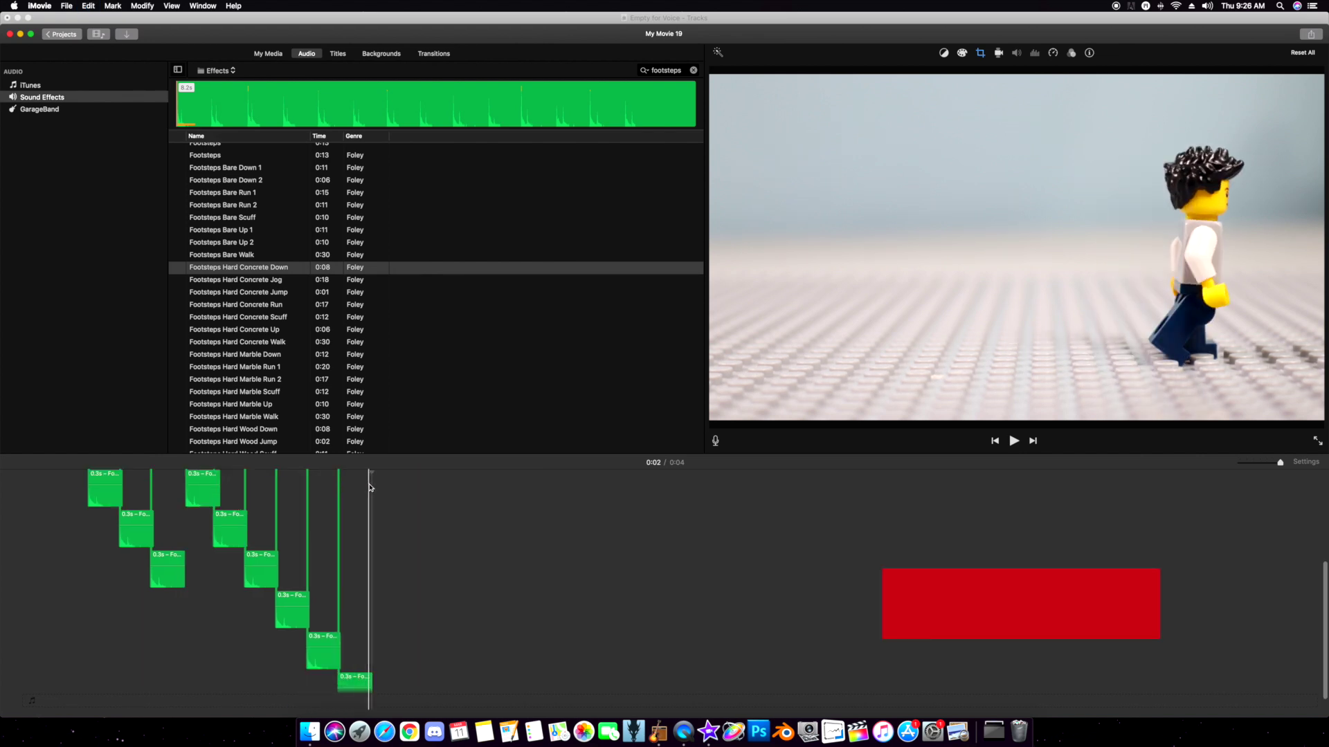
key("q")
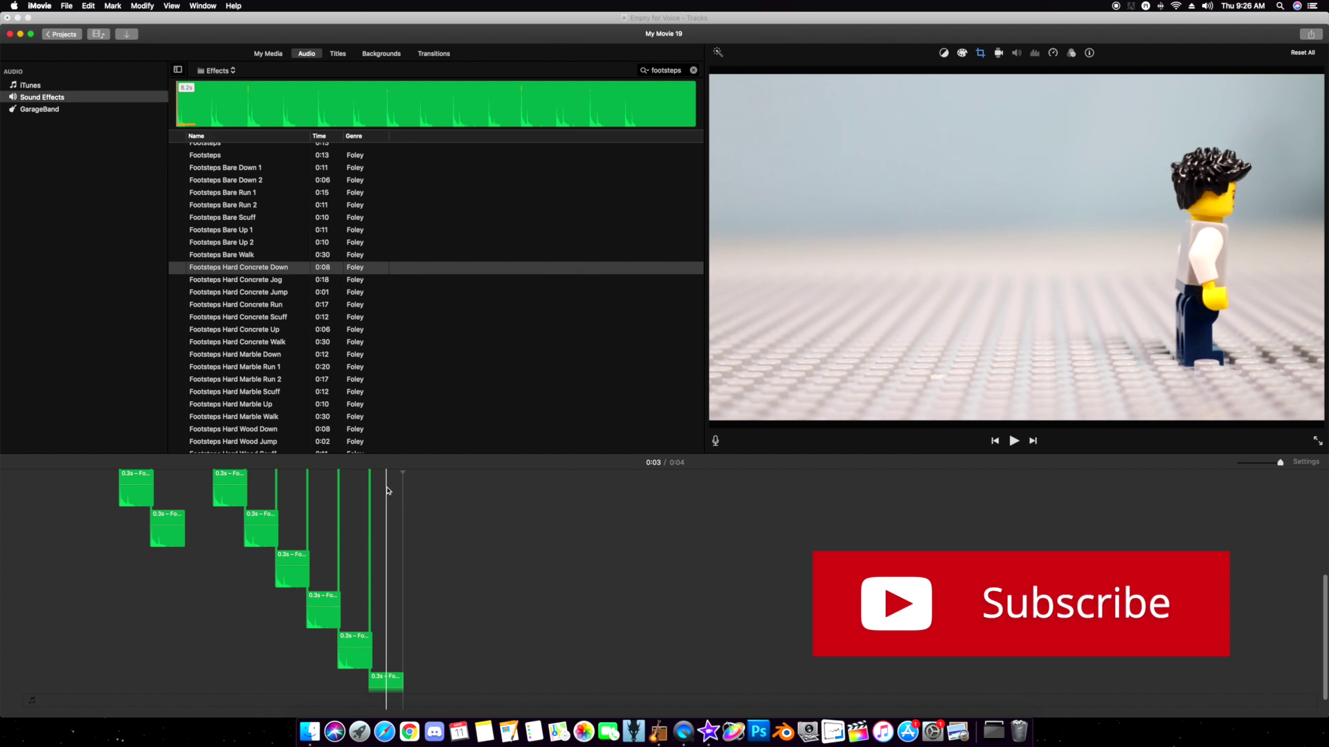
Step: Play back the walk clip to check that each pasted footstep lines up with a step
scroll(36, 513, "down", 3)
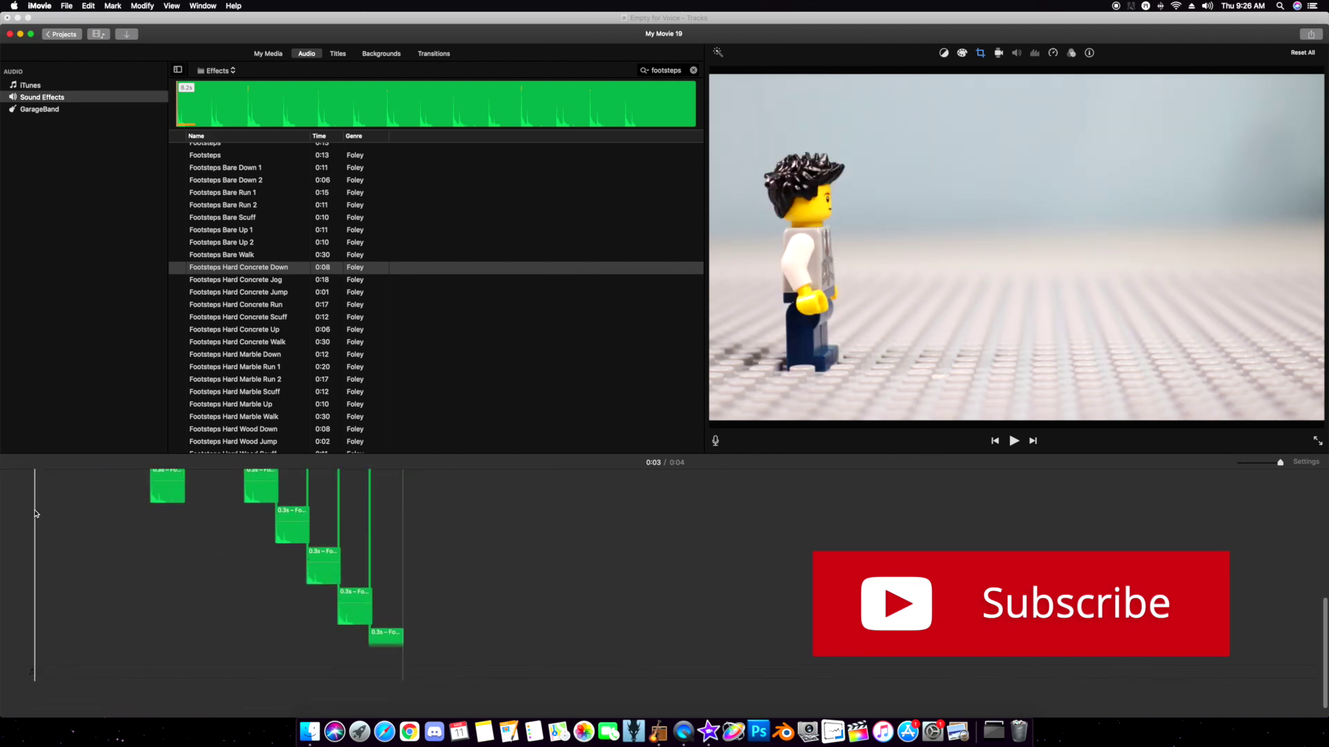
scroll(34, 514, "up", 5)
key("space")
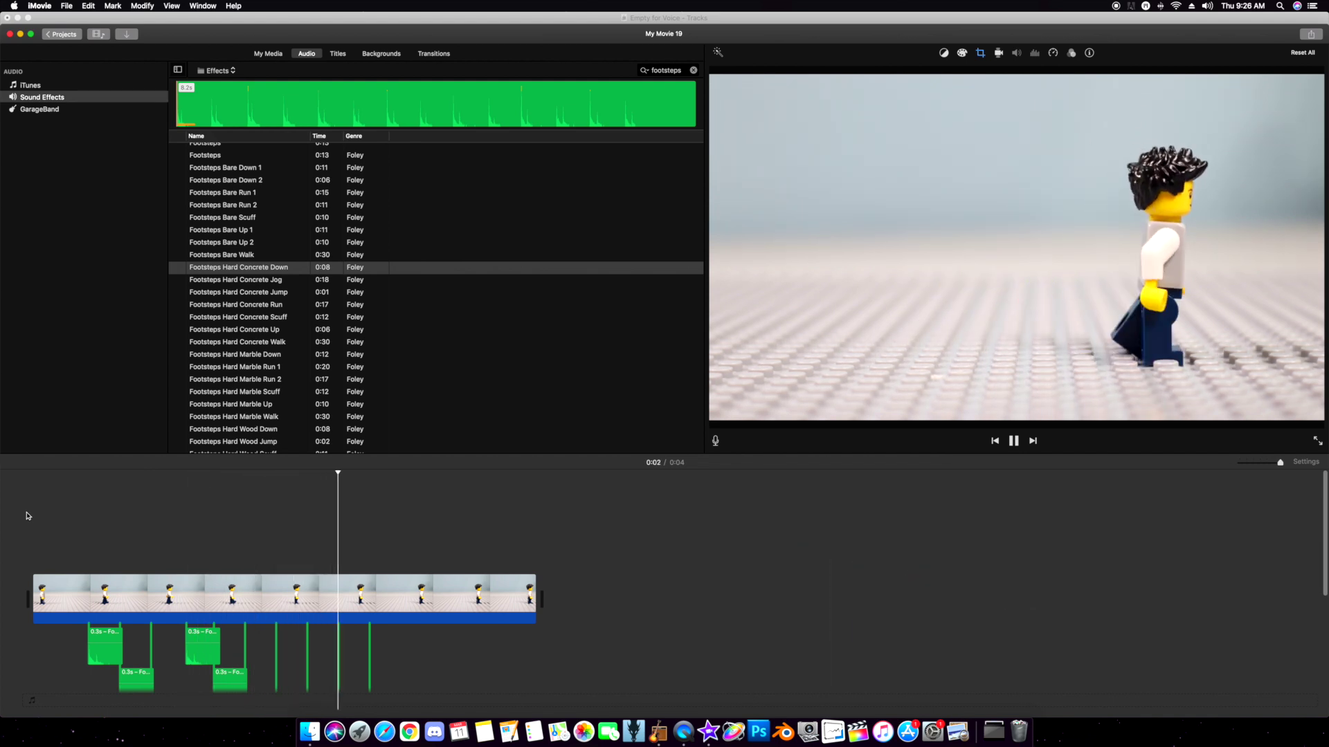
key("space")
scroll(26, 516, "down", 3)
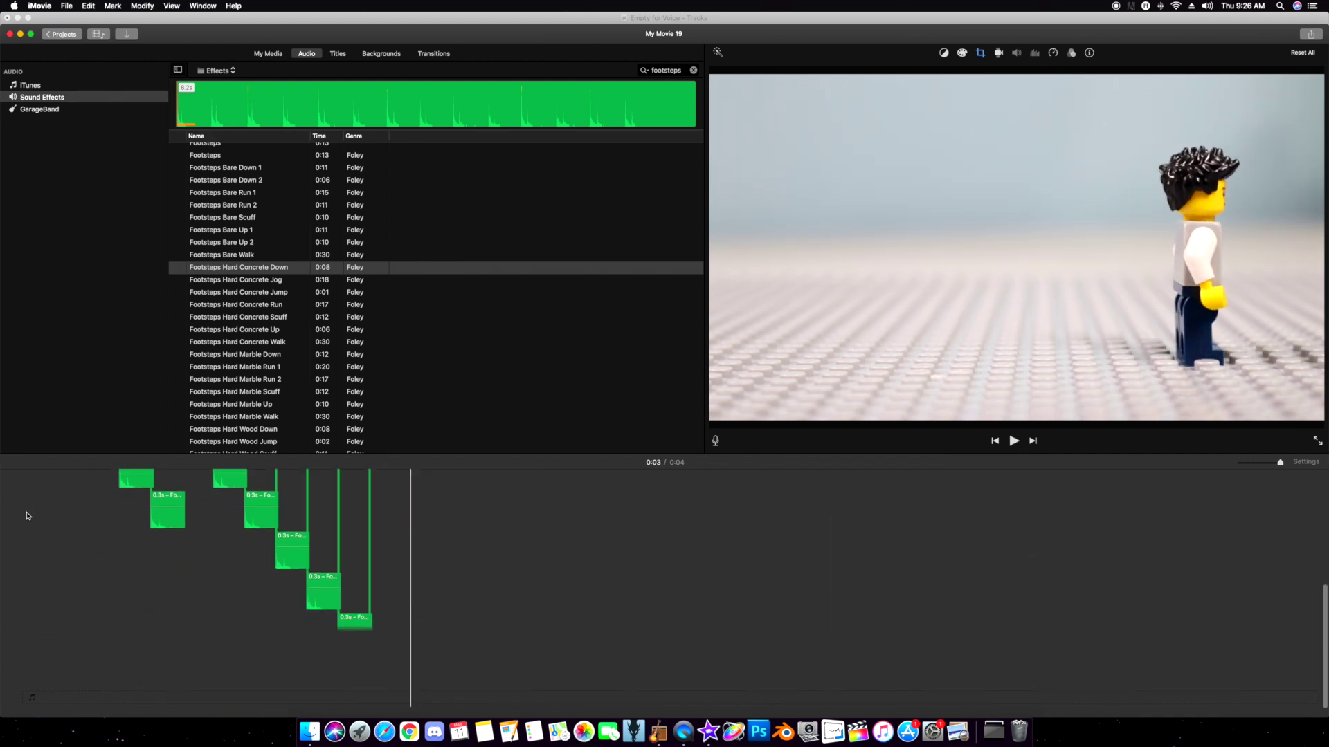
scroll(26, 516, "up", 3)
scroll(26, 515, "down", 2)
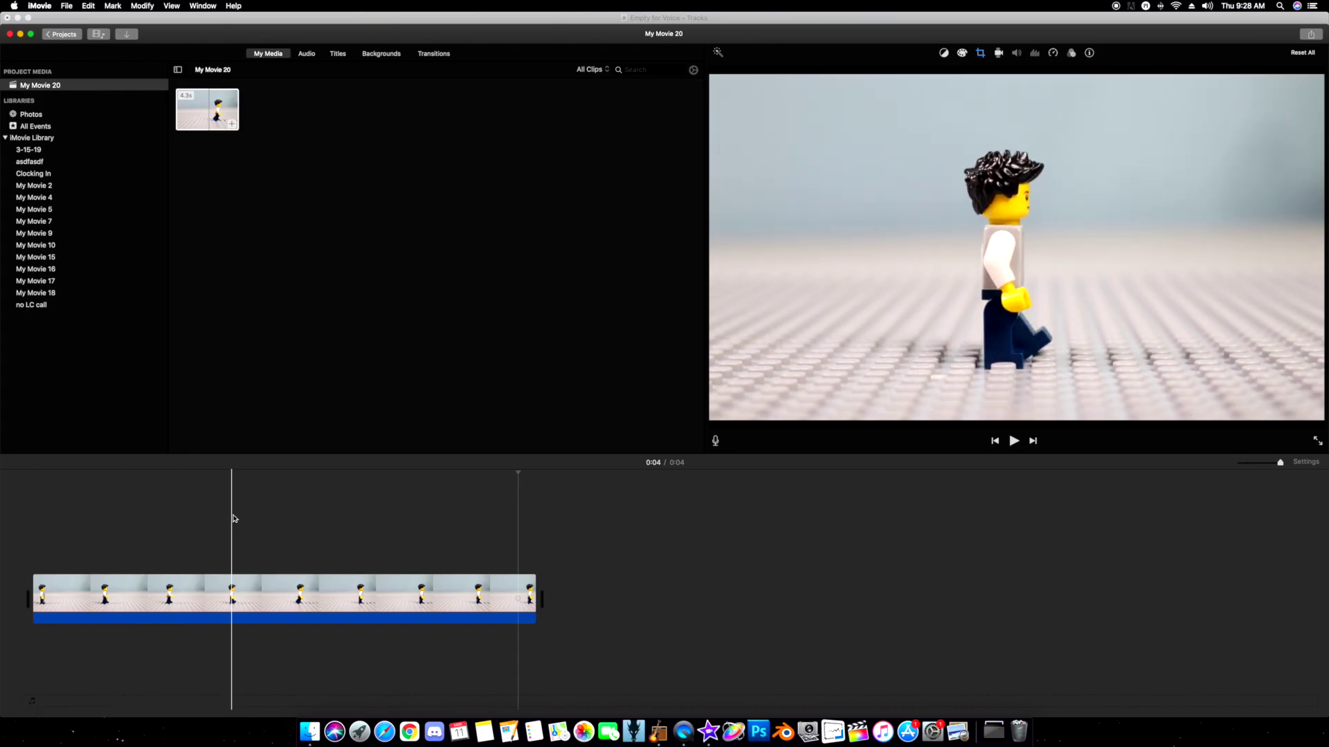
Step: Drag the full Footsteps Hard Concrete Down effect from Sound Effects under the walk clip's start
left_click(312, 57)
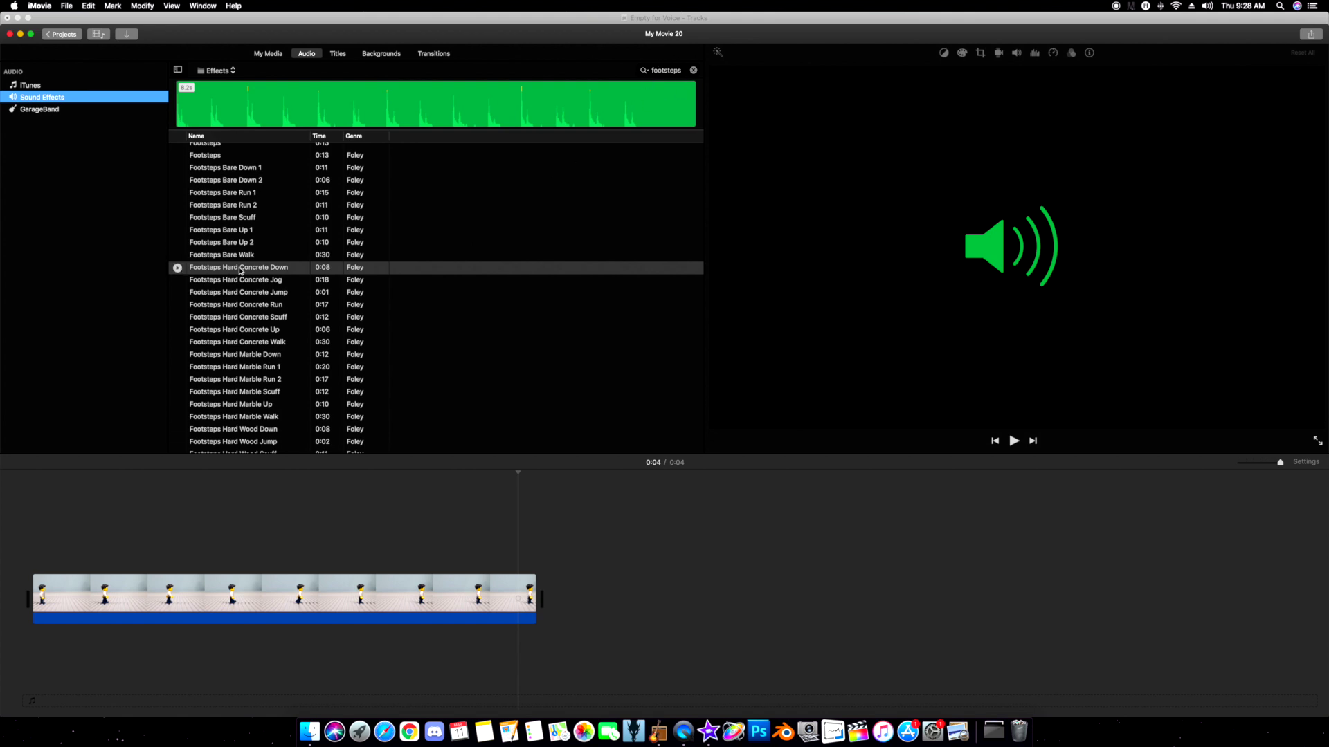
left_click(216, 271)
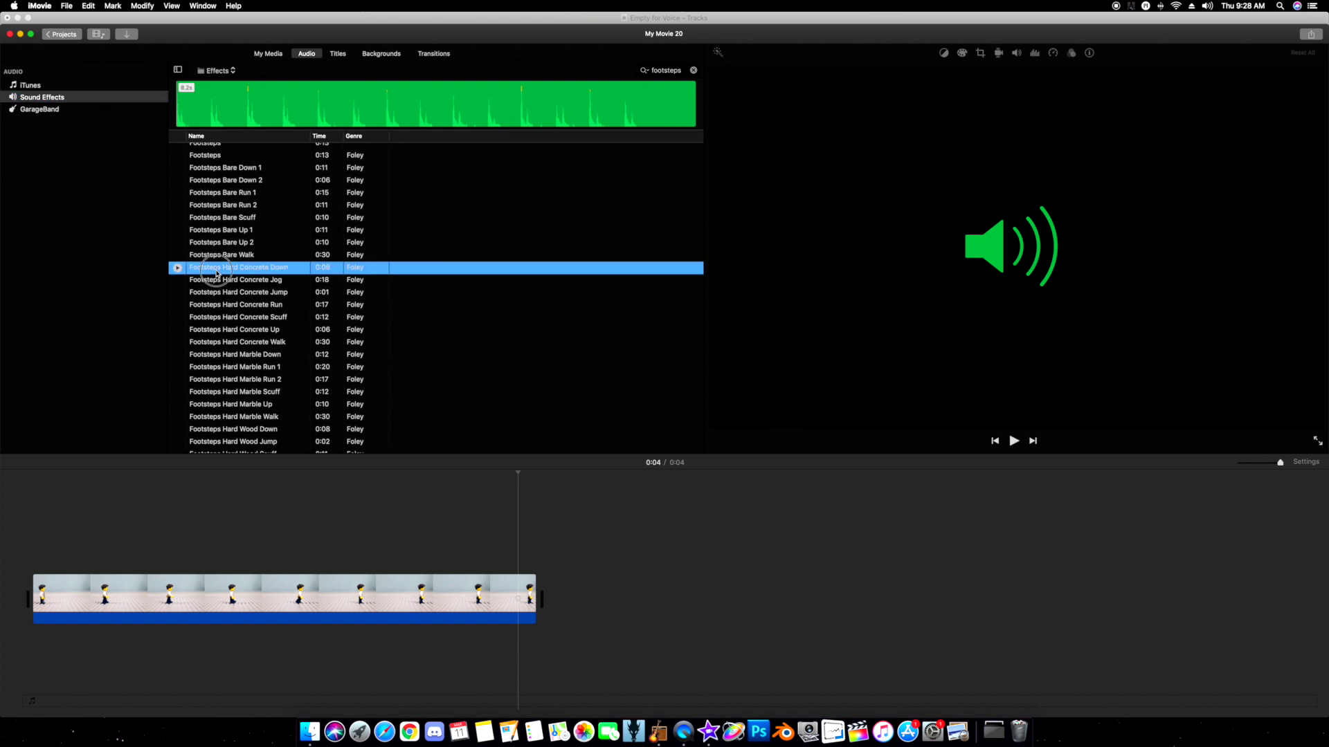
left_click_drag(206, 367, 34, 650)
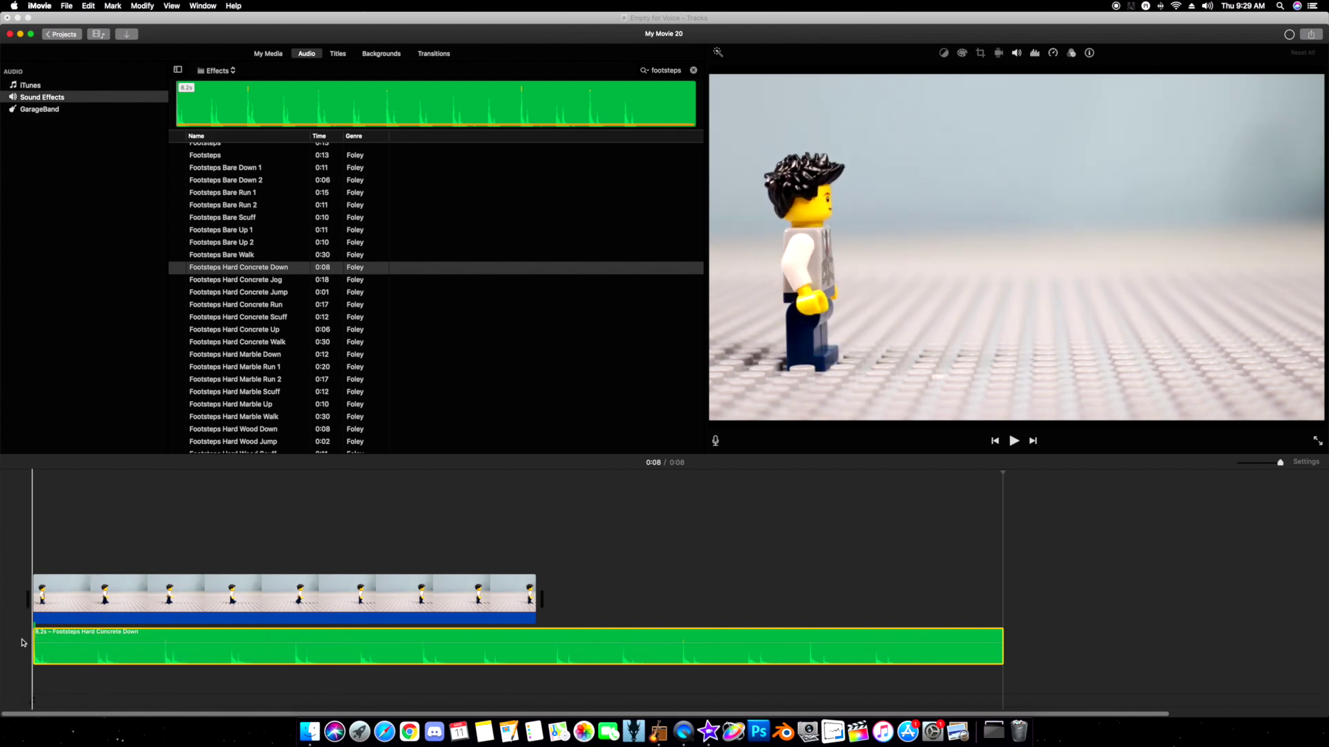
Step: Slide the footsteps sound right so its first footstep hits the minifigure's first step
key("space")
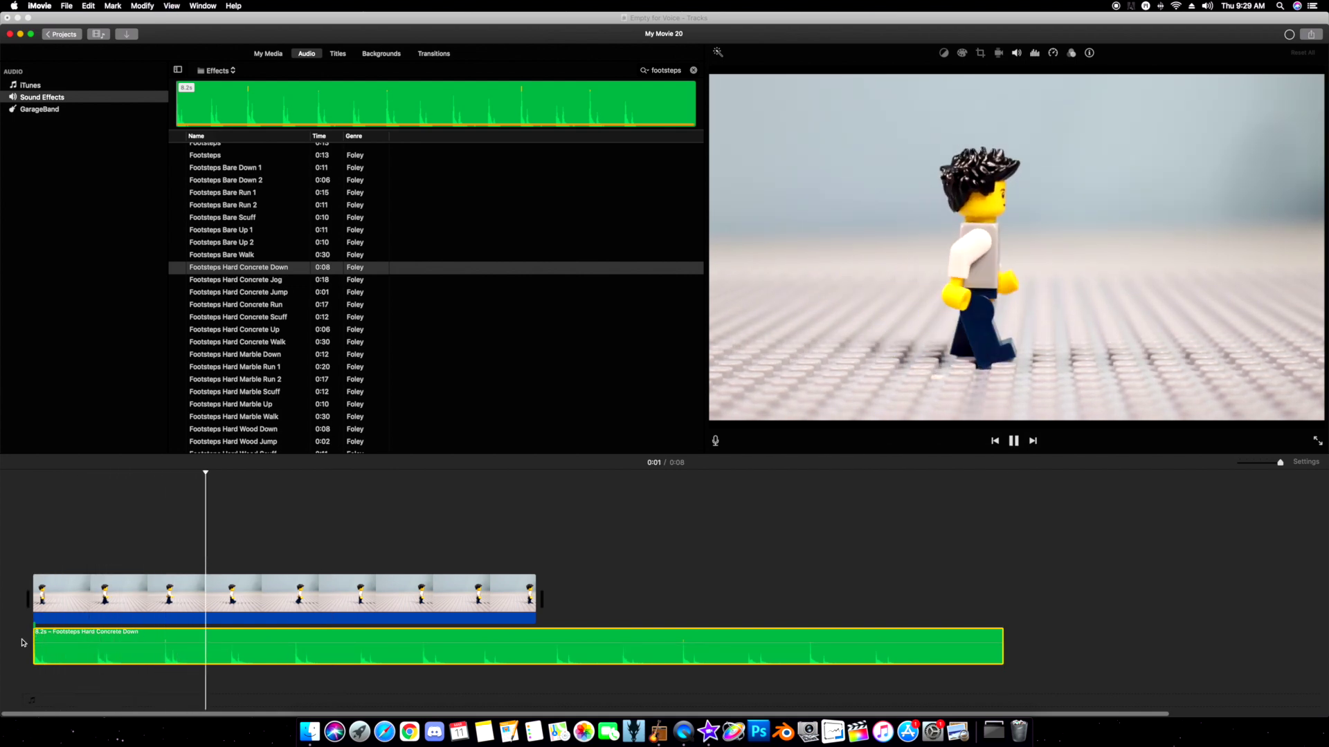
key("space")
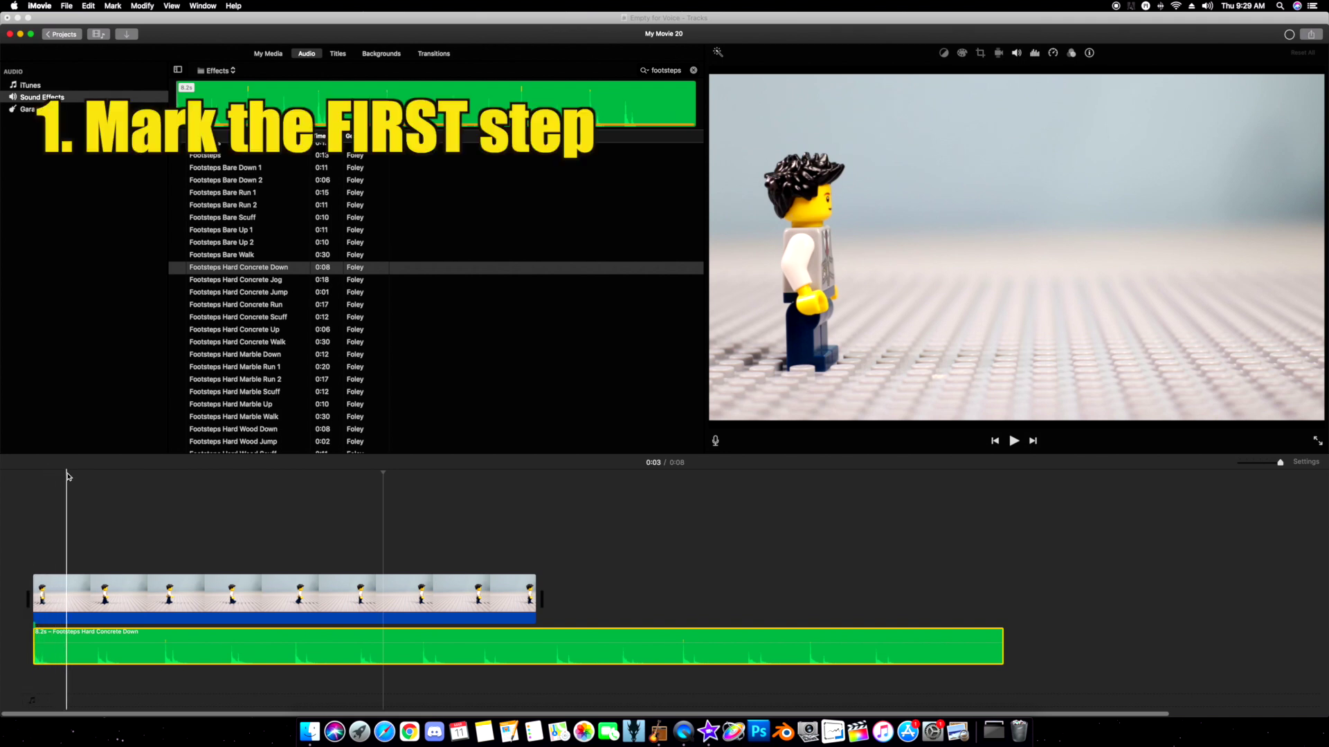
left_click(90, 474)
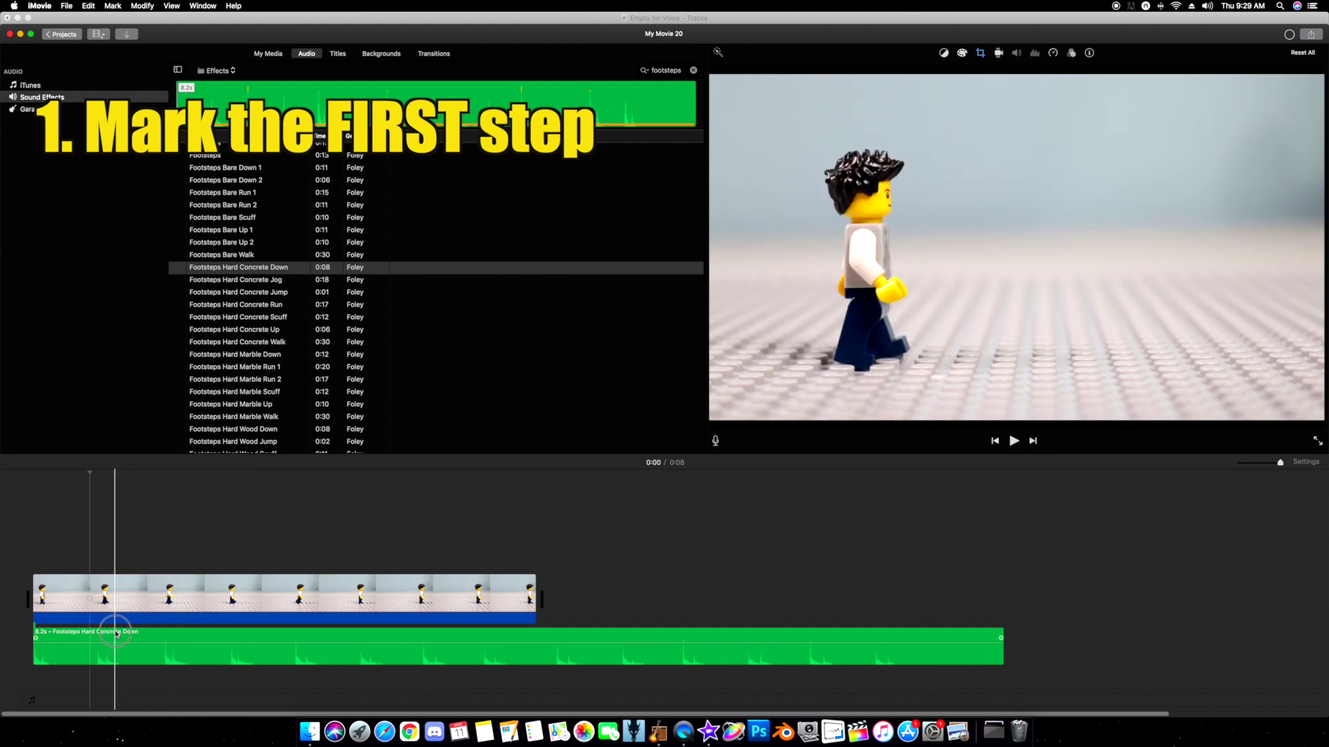
left_click_drag(116, 633, 175, 635)
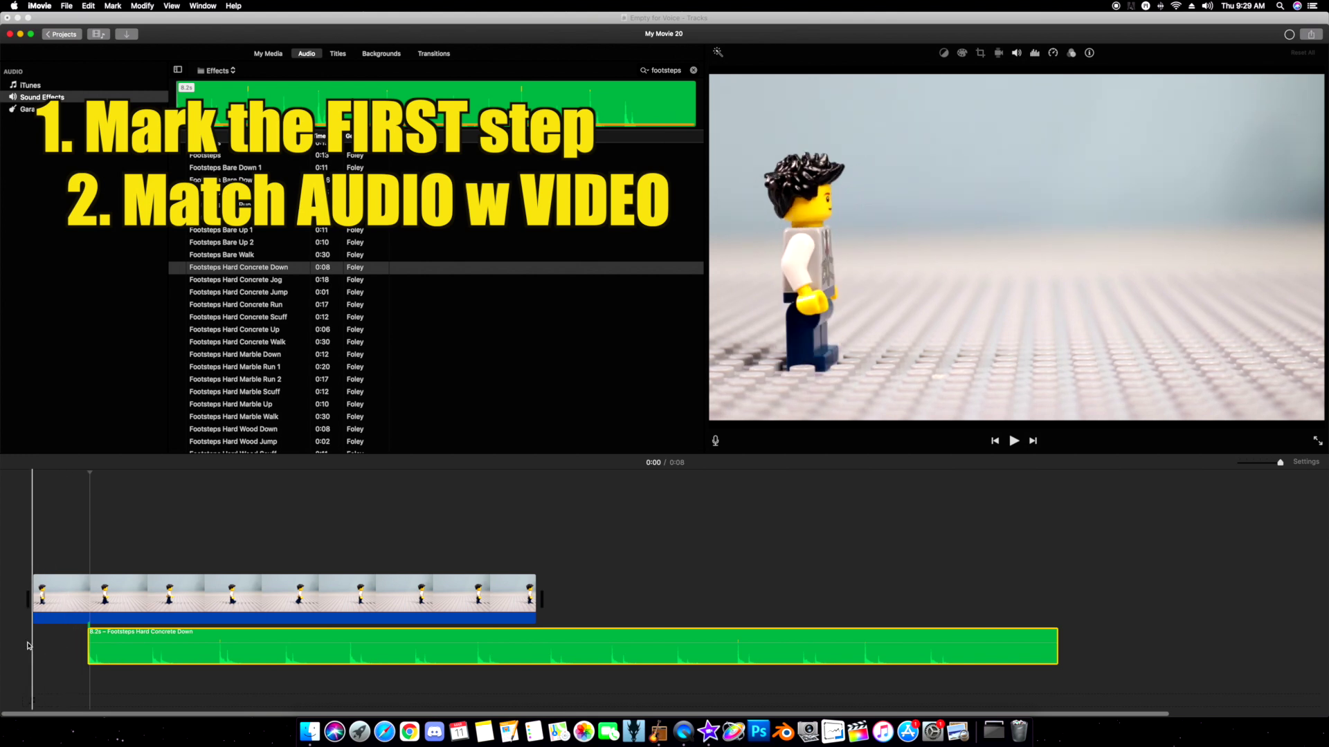
key("space")
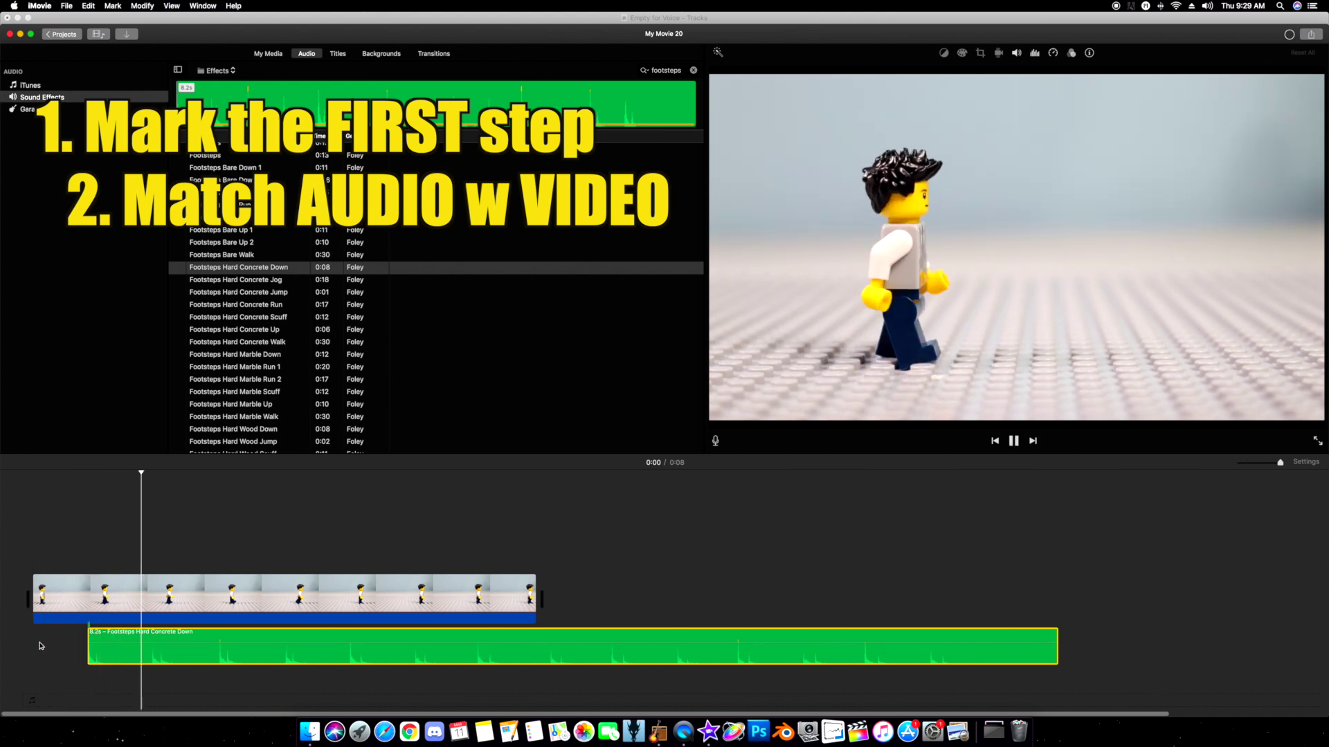
key("space")
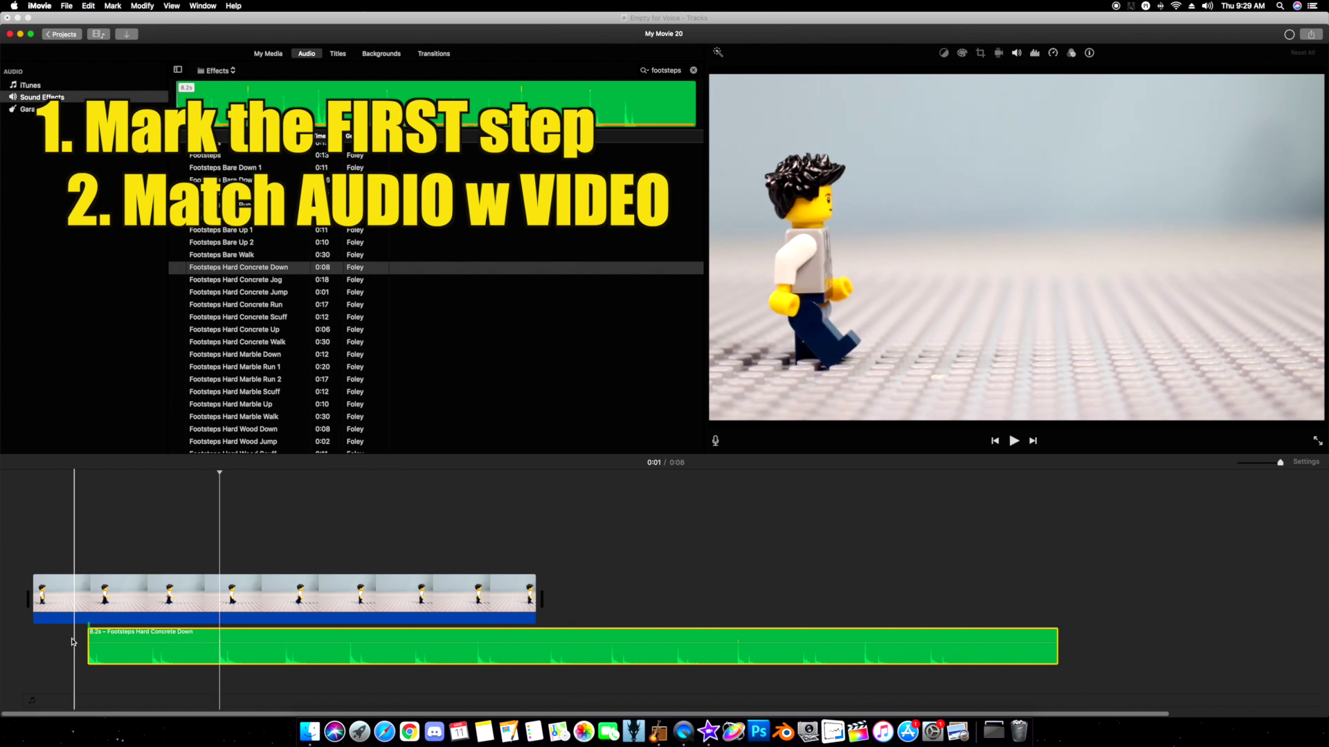
key("/")
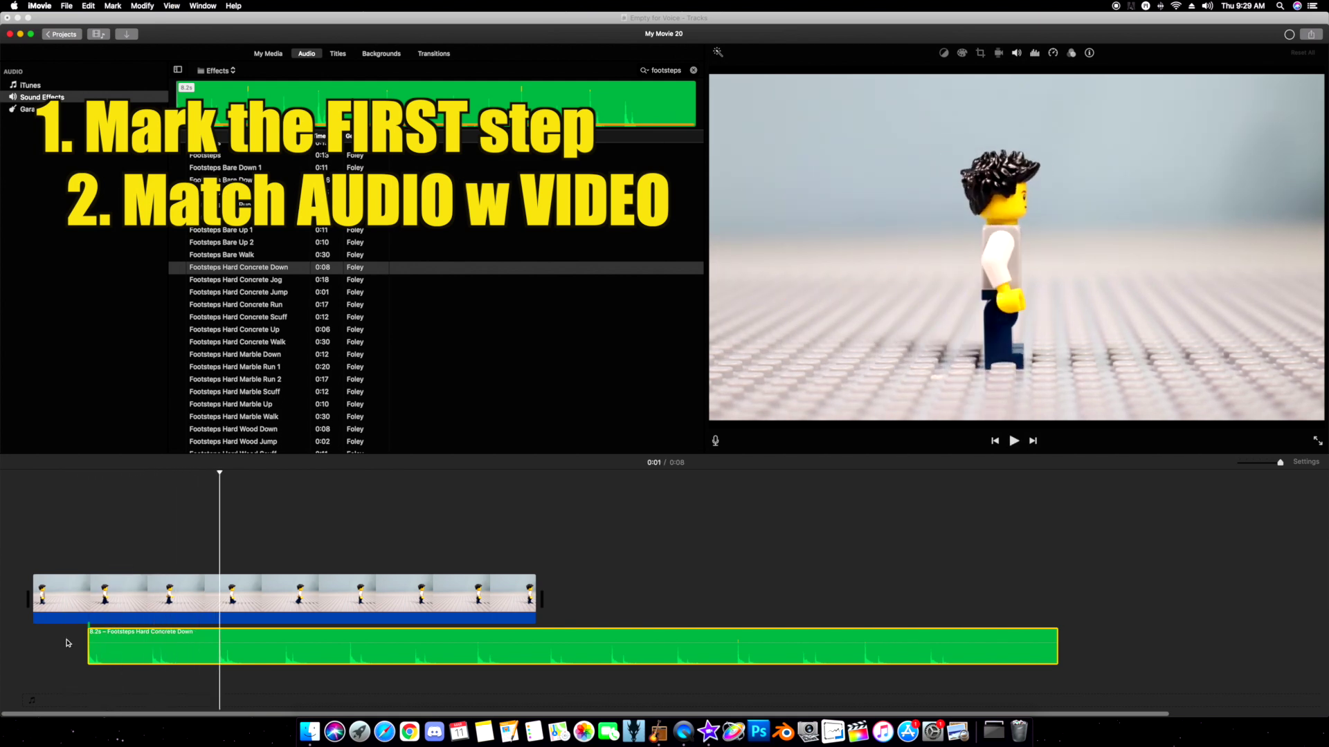
key("space")
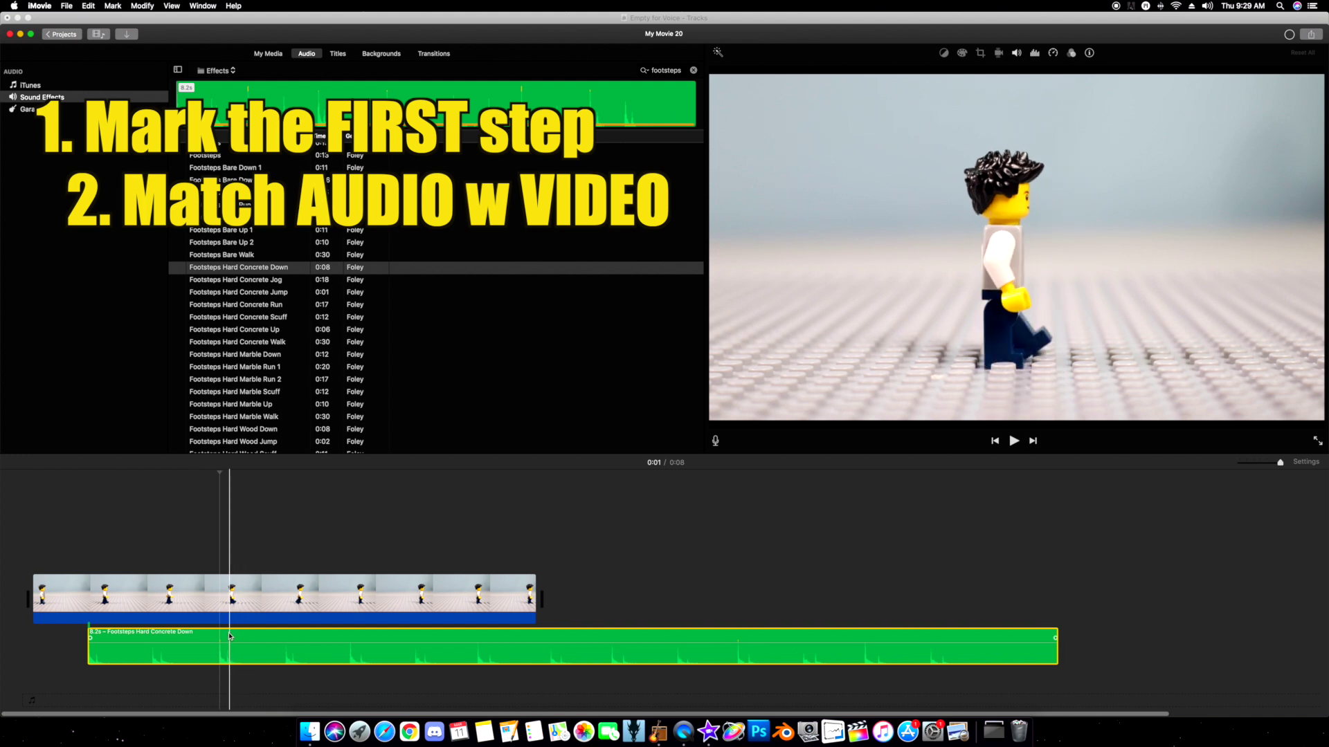
Step: Show the Speed Editor for the footsteps sound and speed it up to about 4.7 seconds
right_click(231, 640)
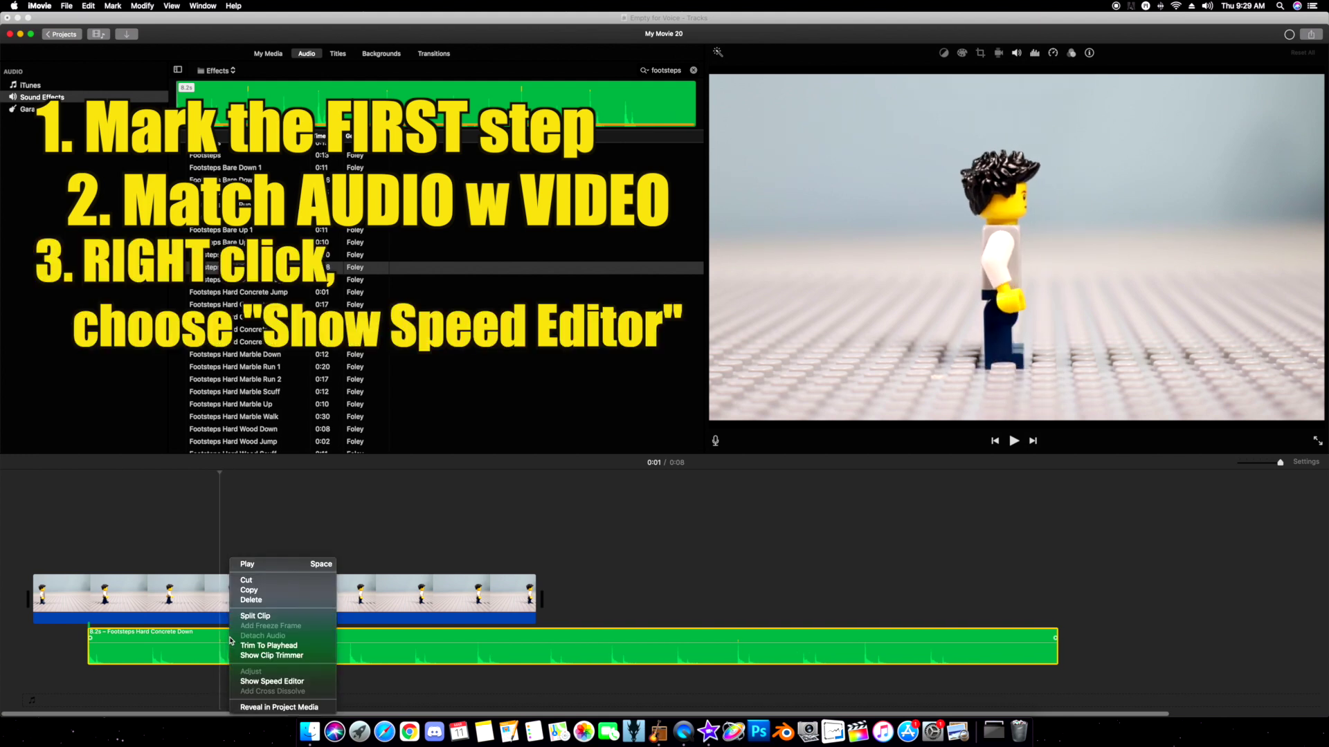
left_click(256, 687)
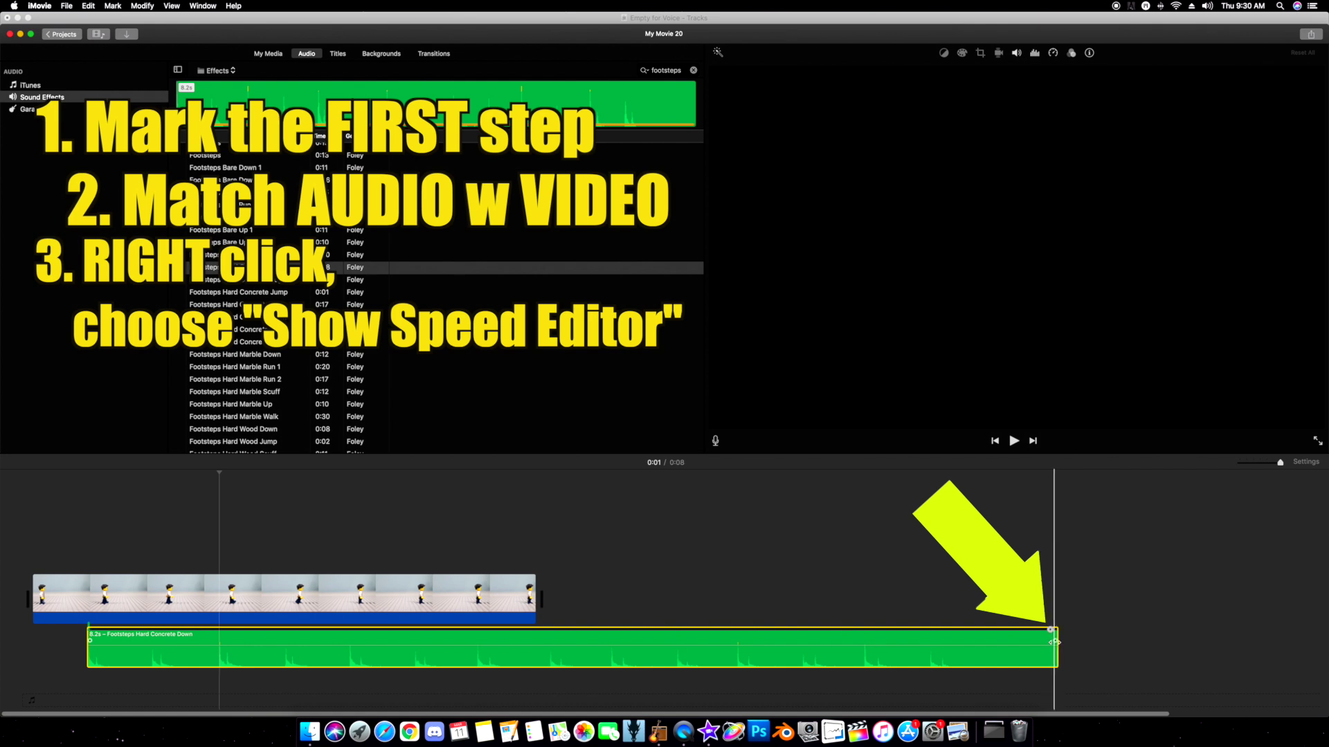
left_click_drag(894, 645, 1130, 657)
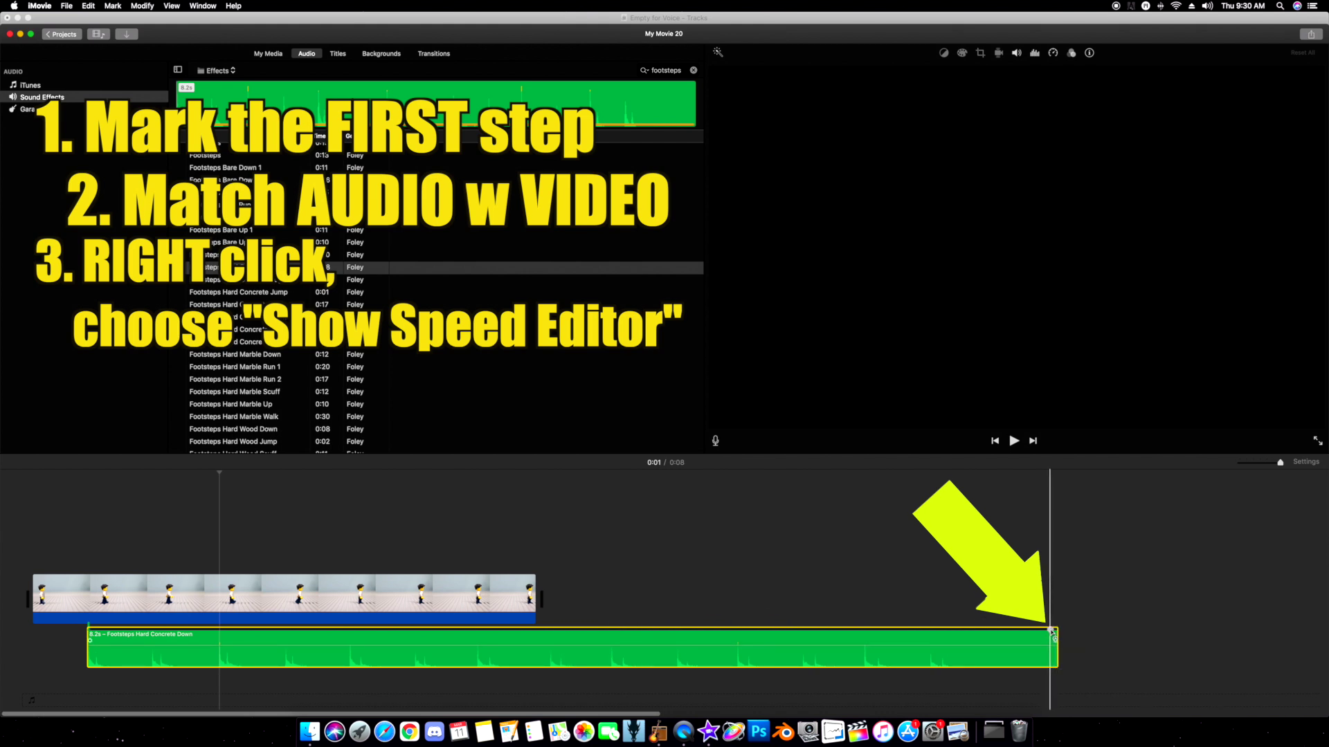
left_click(1051, 631)
left_click_drag(1025, 632, 820, 645)
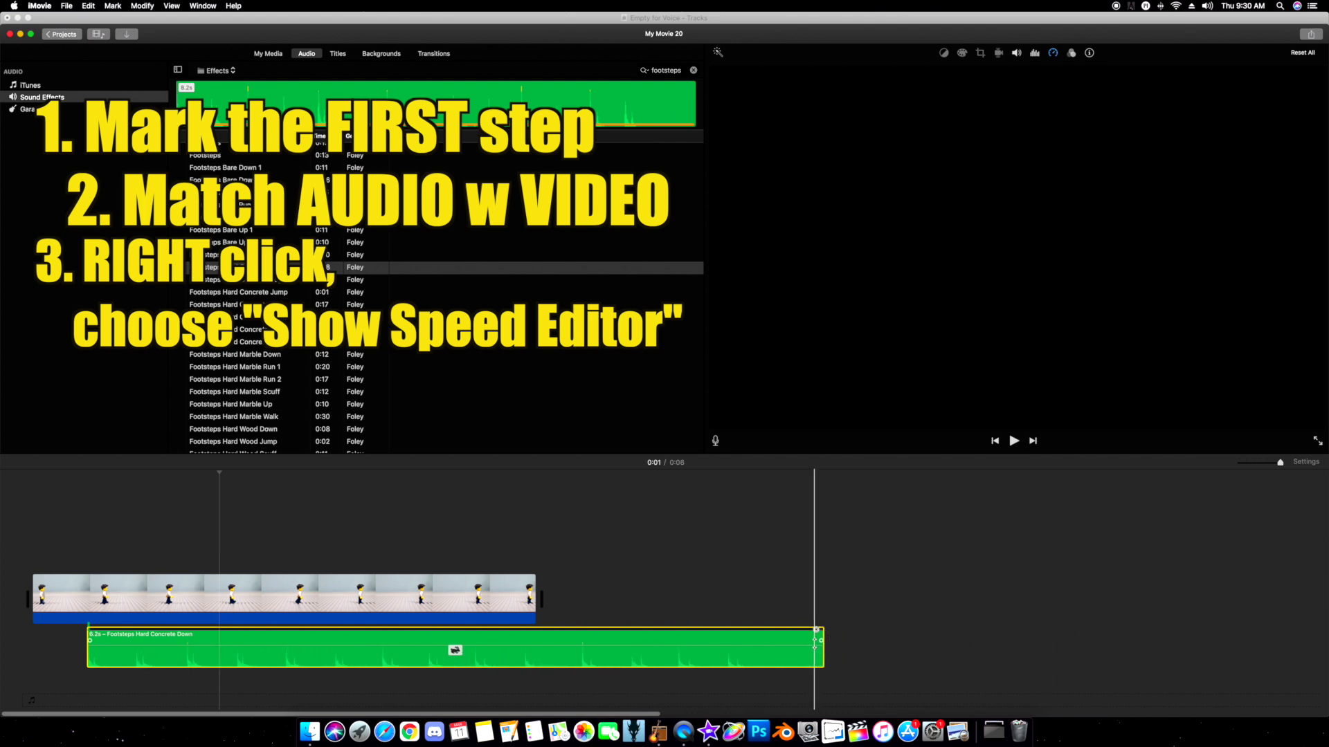
left_click_drag(816, 631, 1237, 631)
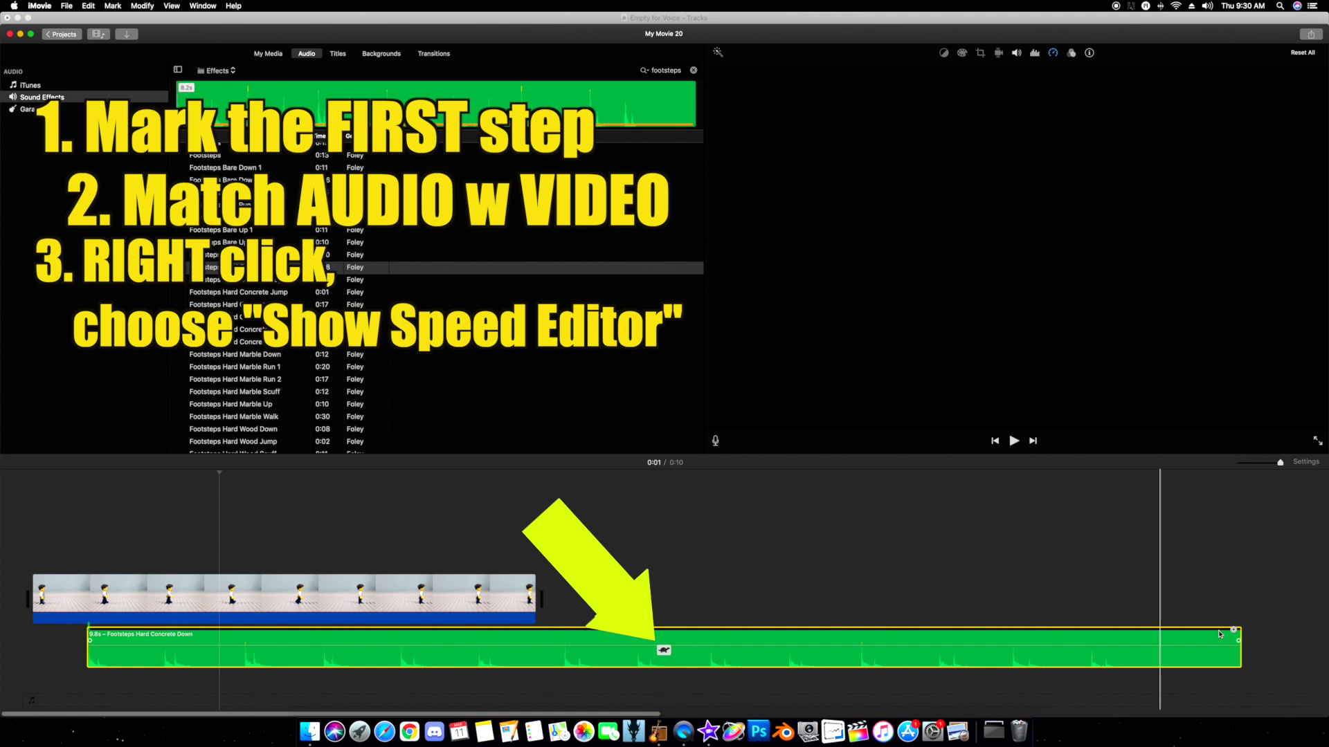
left_click_drag(1234, 631, 638, 632)
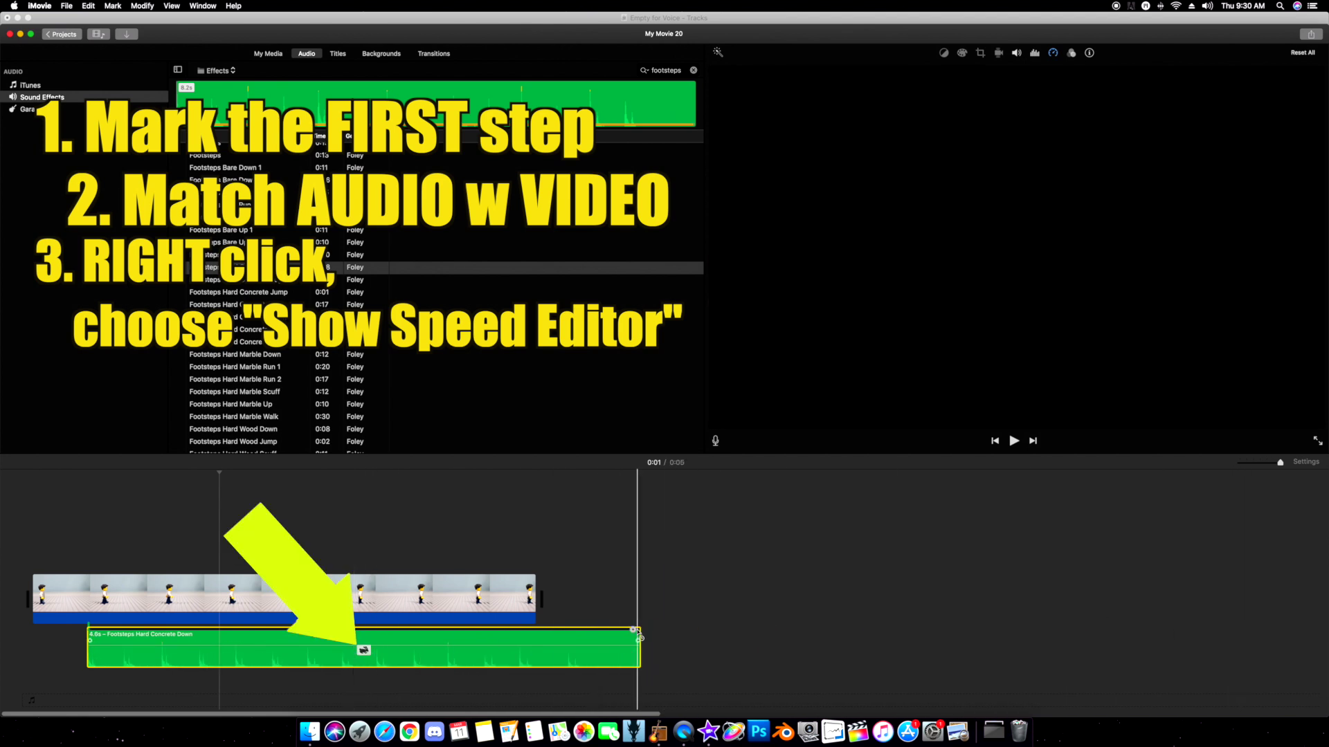
left_click_drag(638, 631, 796, 629)
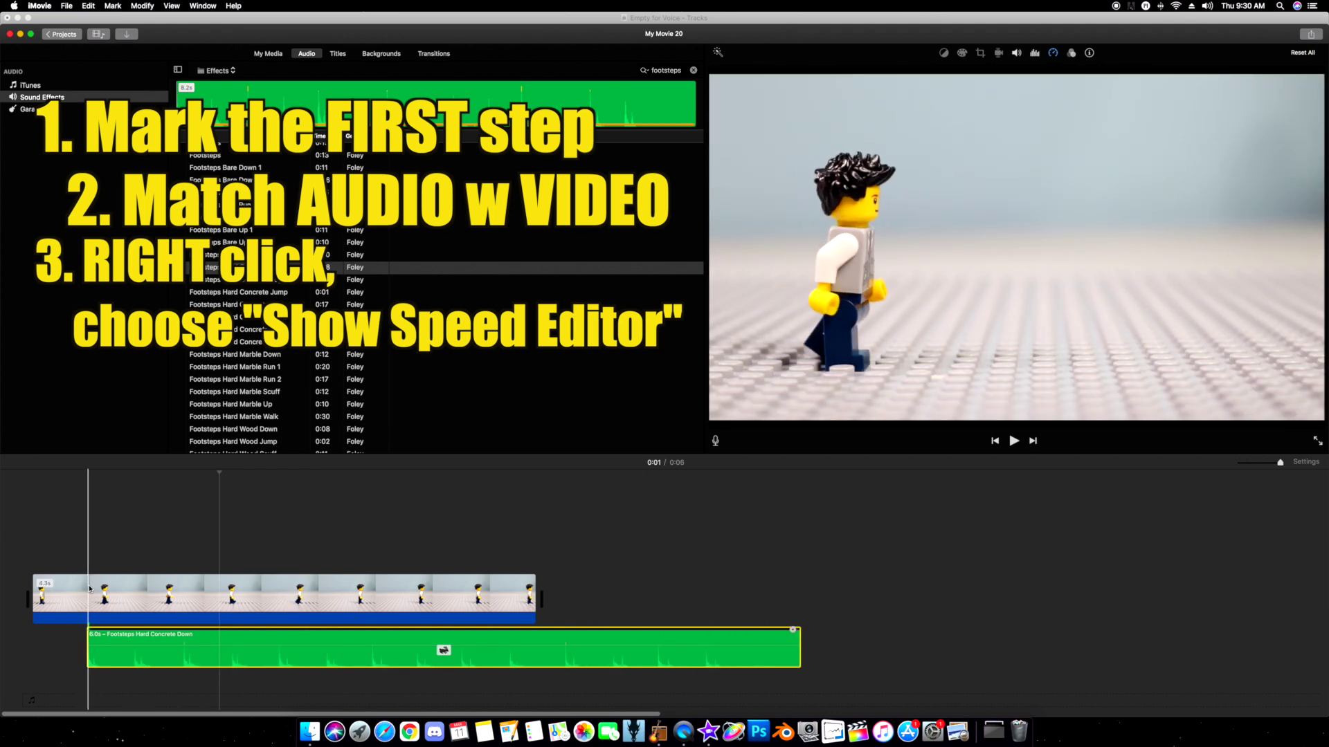
Step: Mark the figure's second step, then speed the footsteps sound up to about 4.3 seconds
left_click(122, 475)
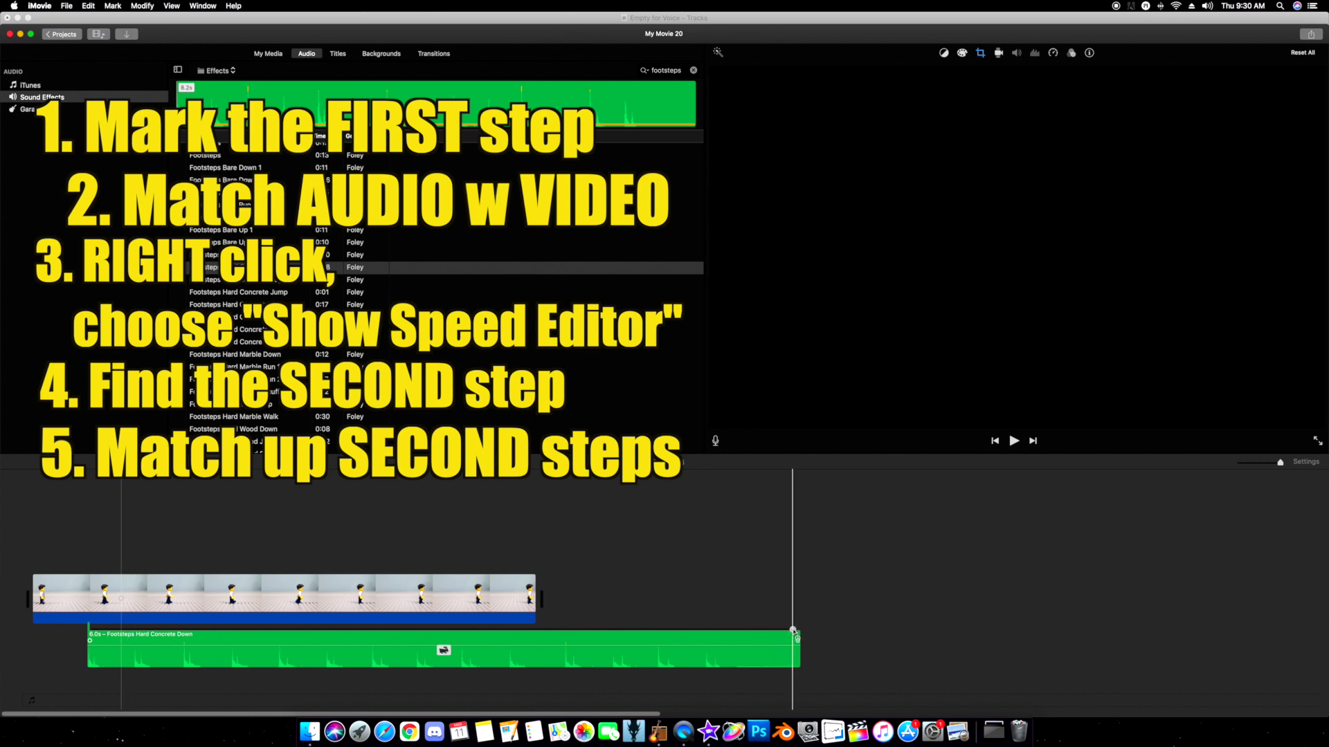
left_click(793, 631)
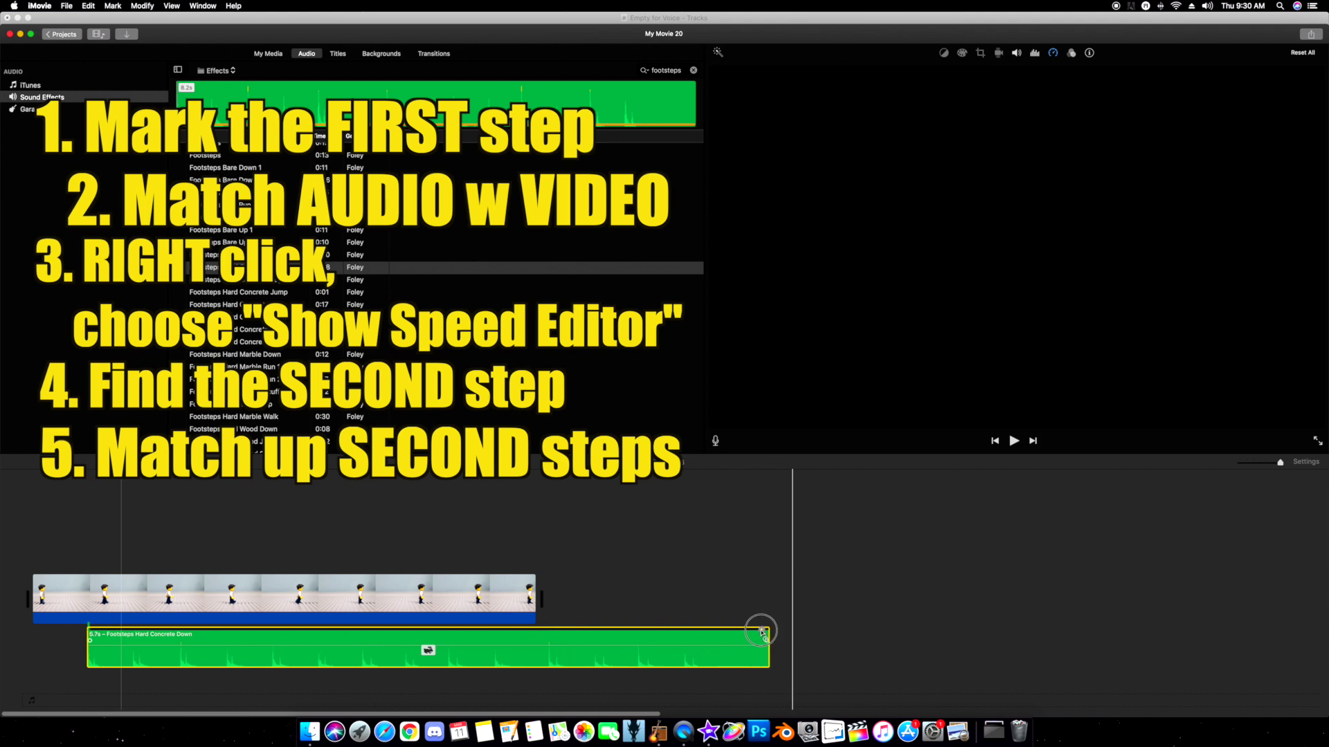
left_click_drag(762, 633, 648, 636)
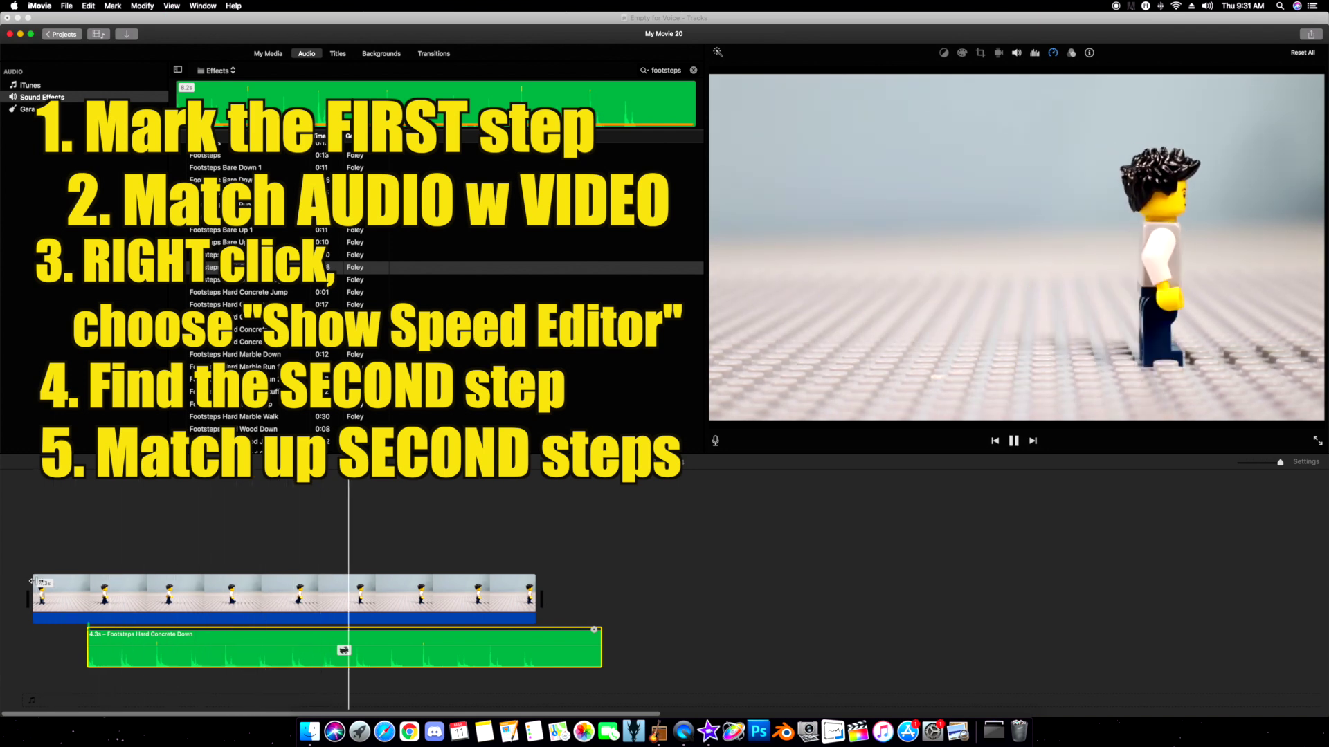
Step: Speed the footsteps sound up to about 2.8 seconds, playing back to fine-tune the sync
key("space")
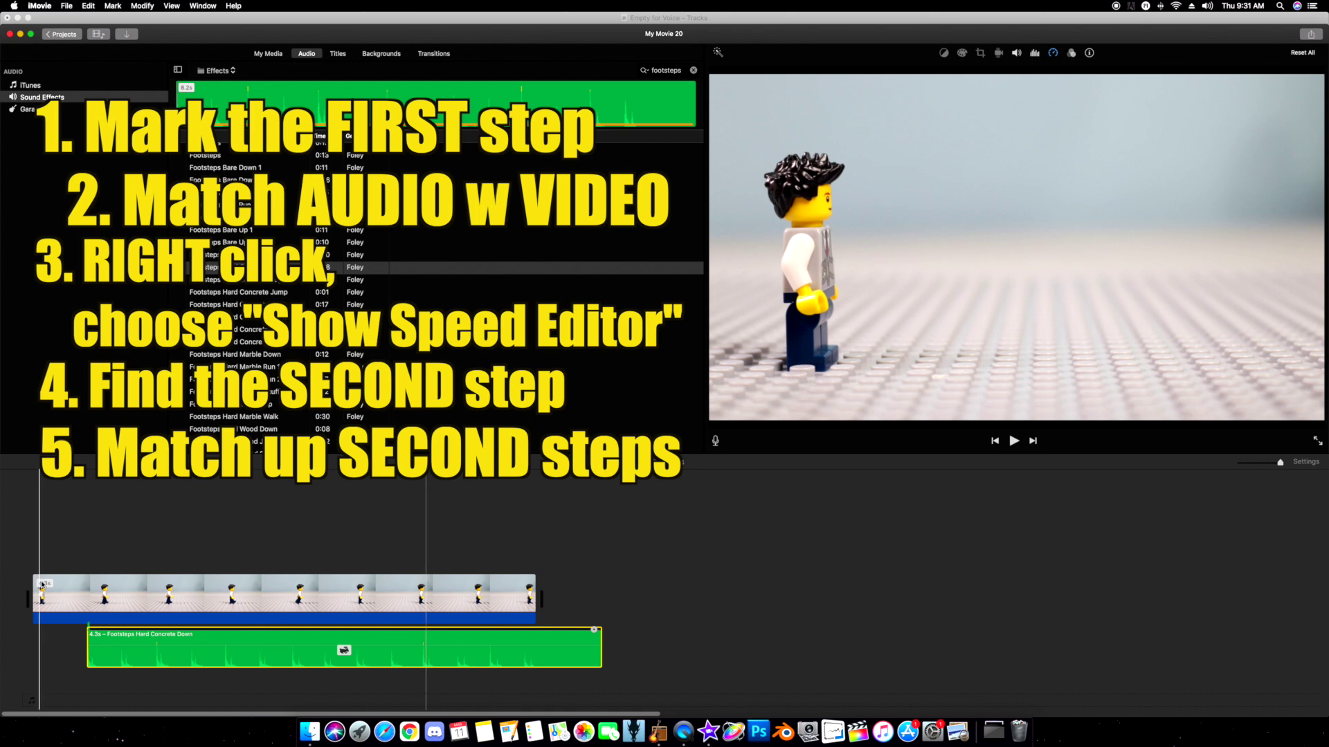
key("space")
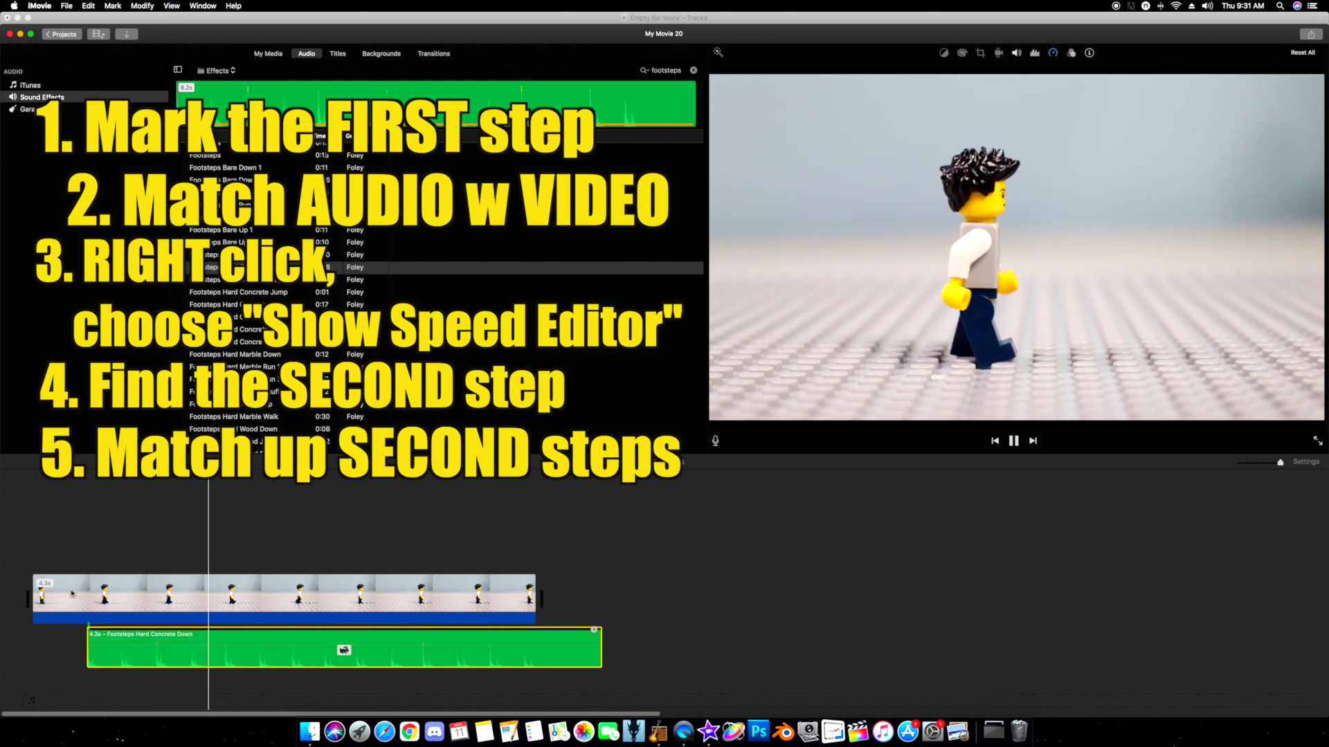
key("space")
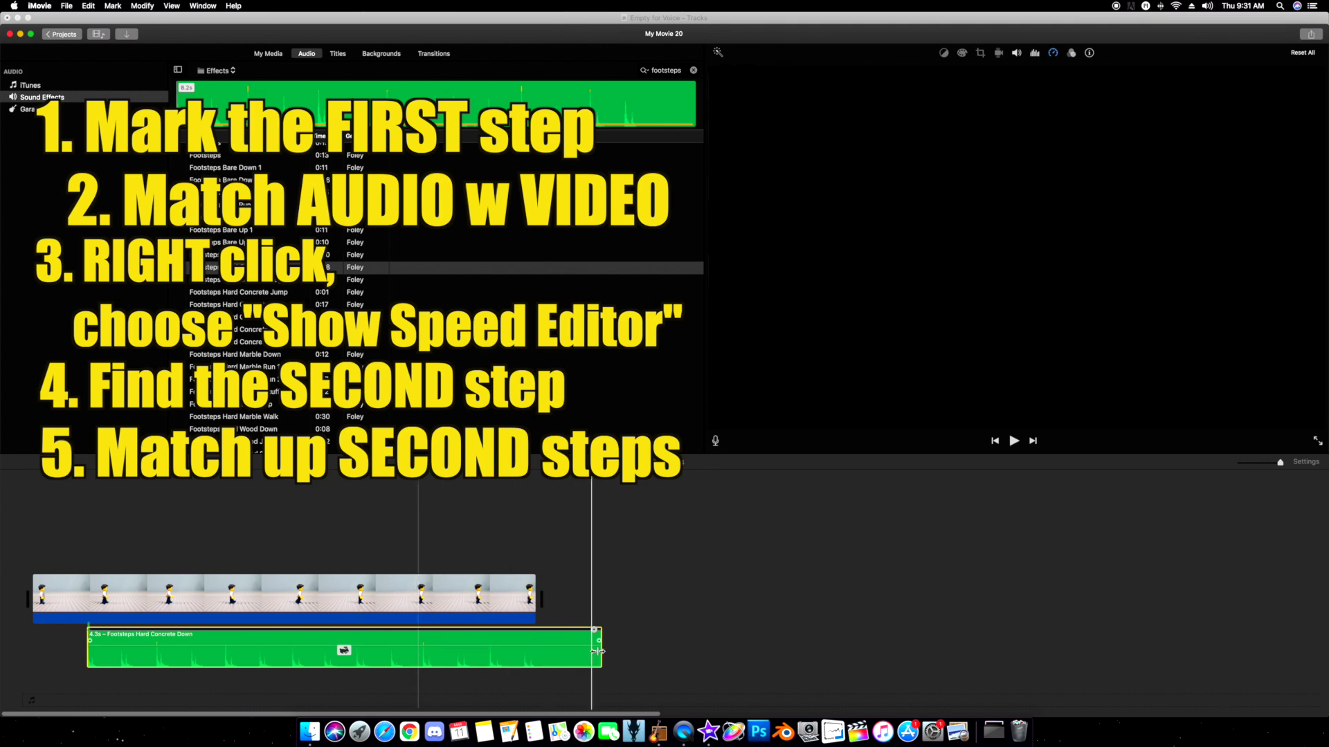
left_click_drag(599, 655, 412, 656)
key("space")
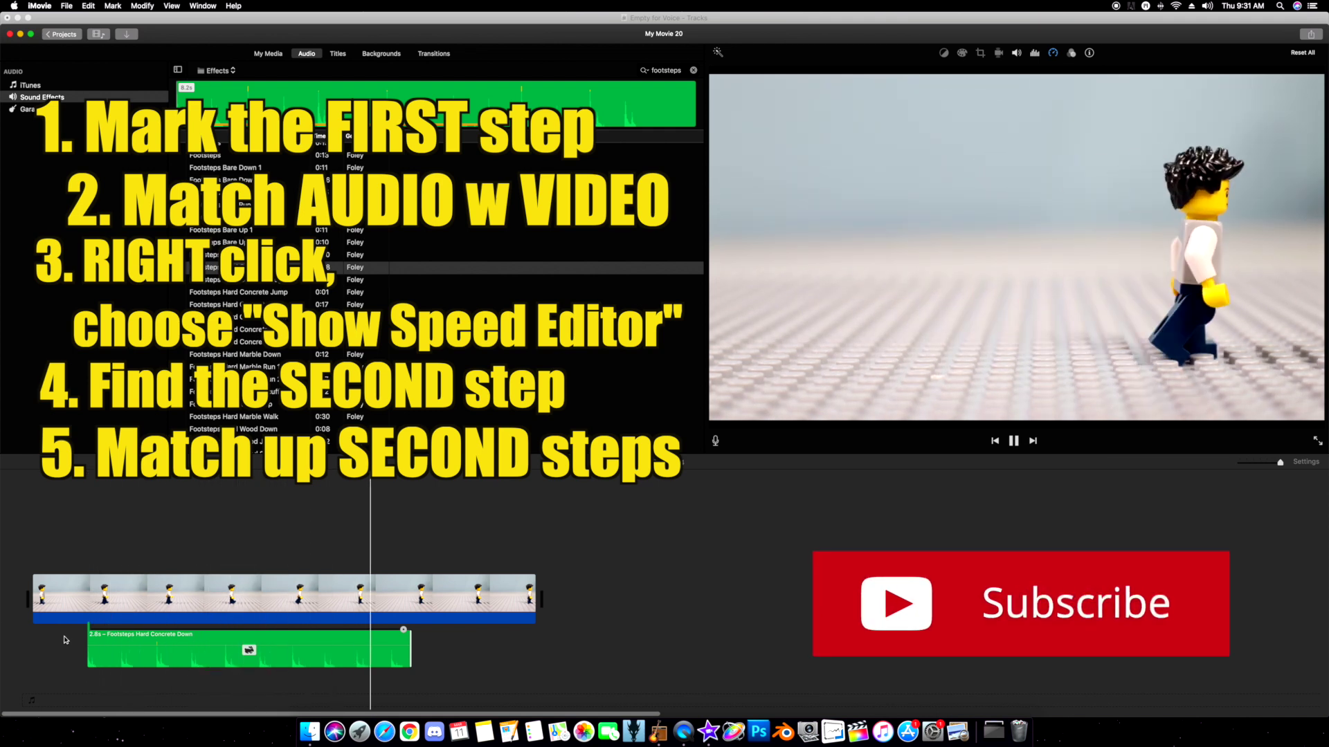
key("space")
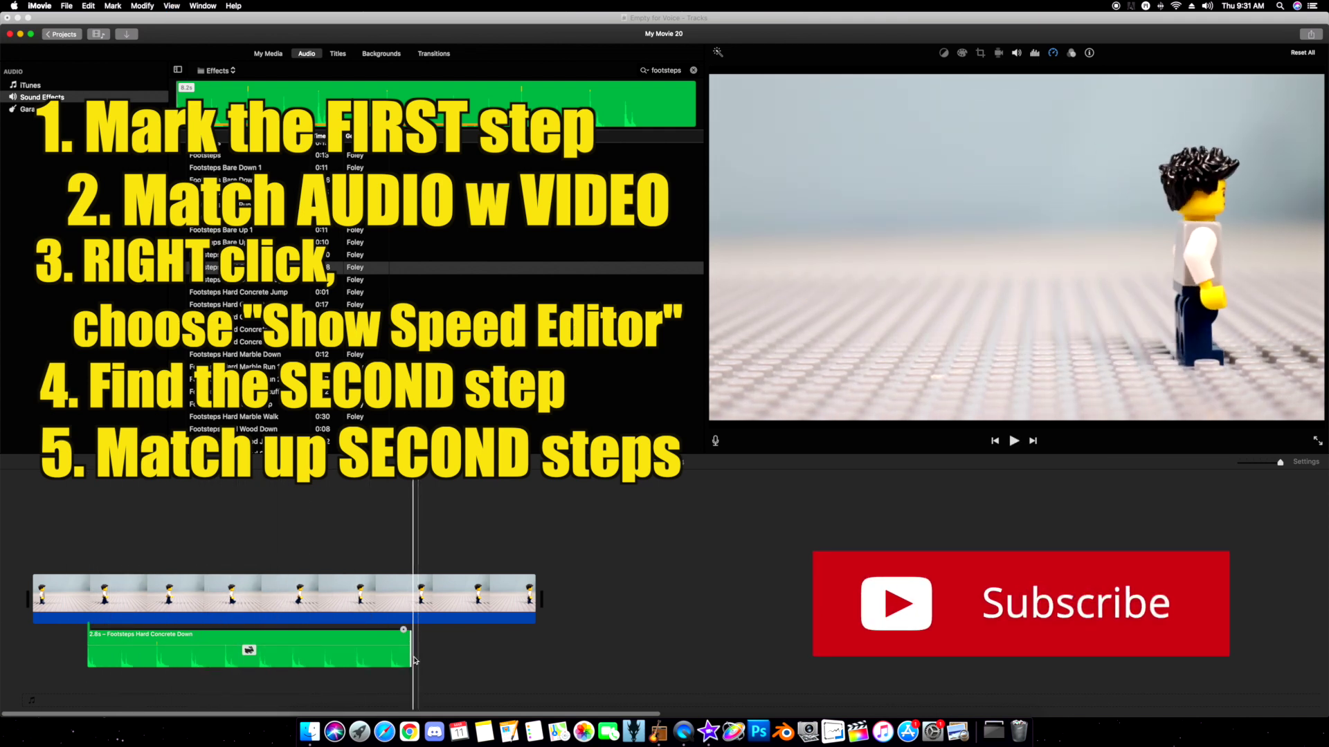
mouse_move(410, 651)
left_mouse_down()
mouse_move(557, 651)
mouse_move(388, 652)
mouse_move(563, 651)
mouse_move(413, 642)
left_mouse_up()
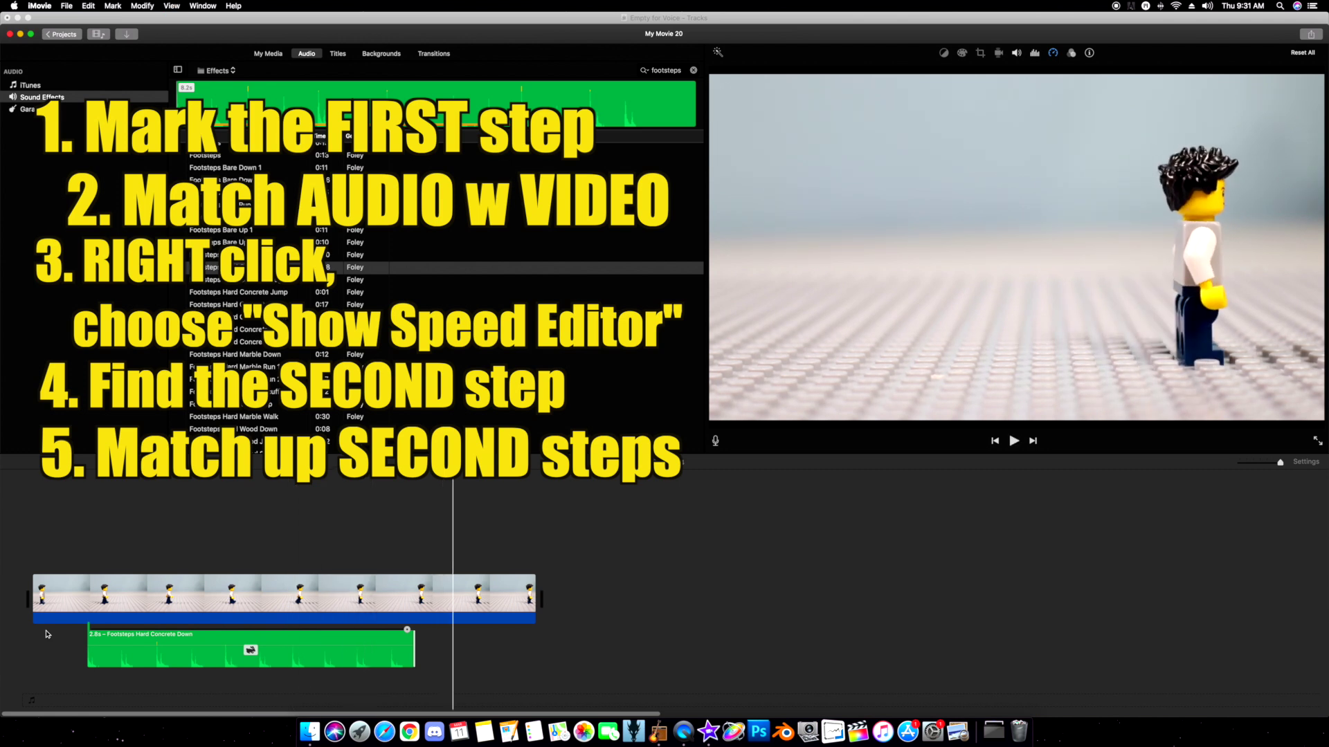
key("space")
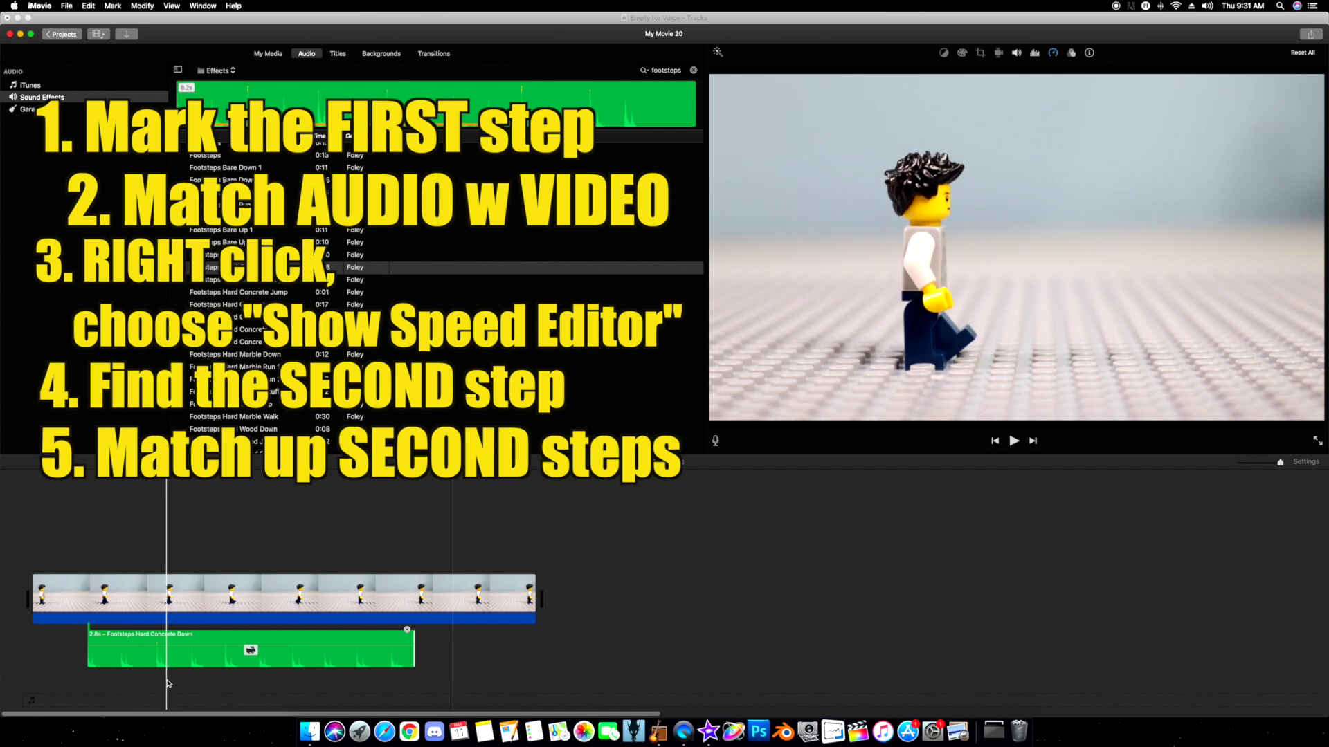
left_click(175, 594)
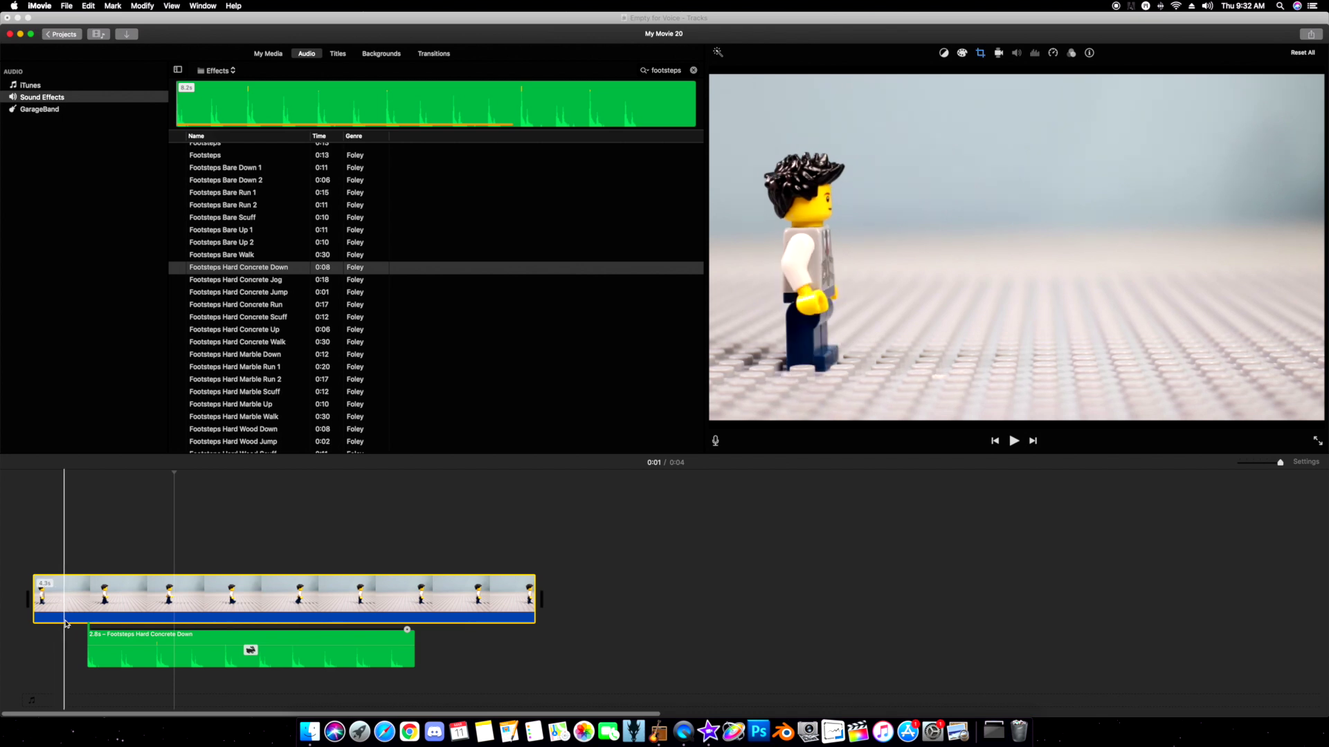
key("space")
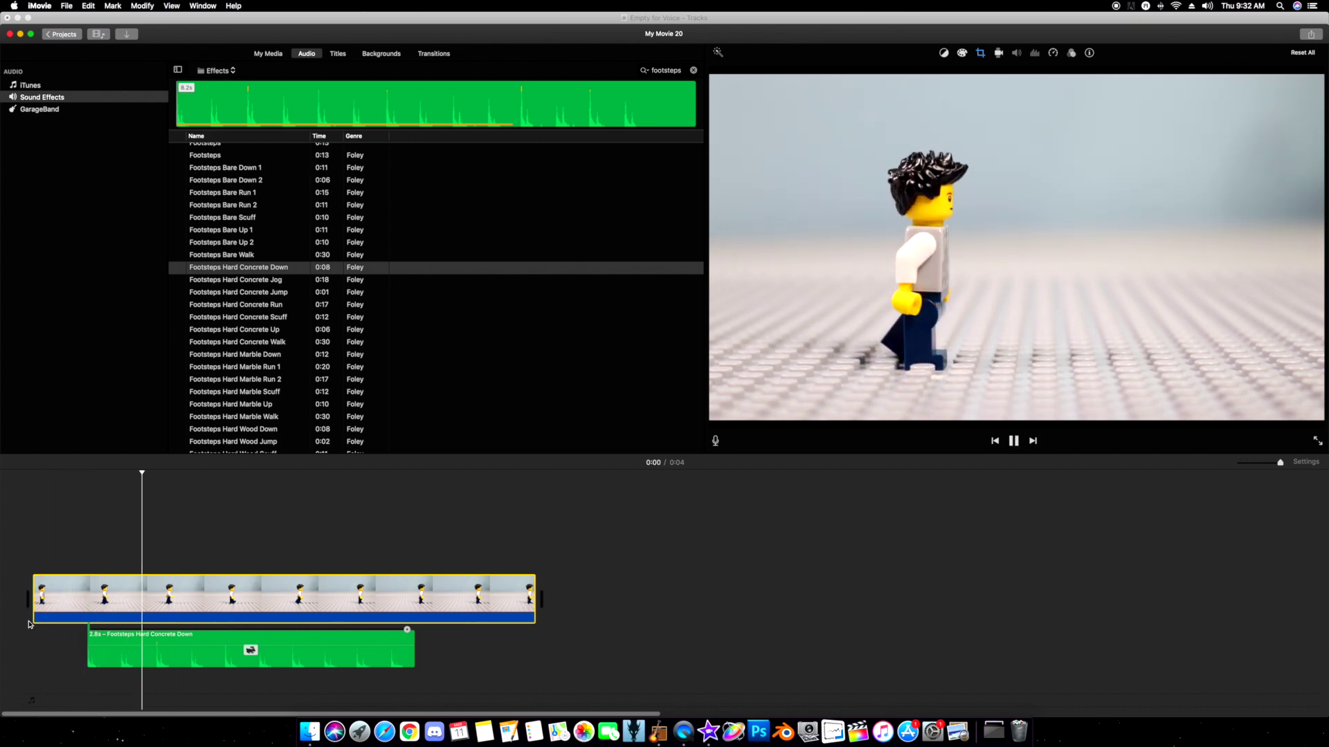